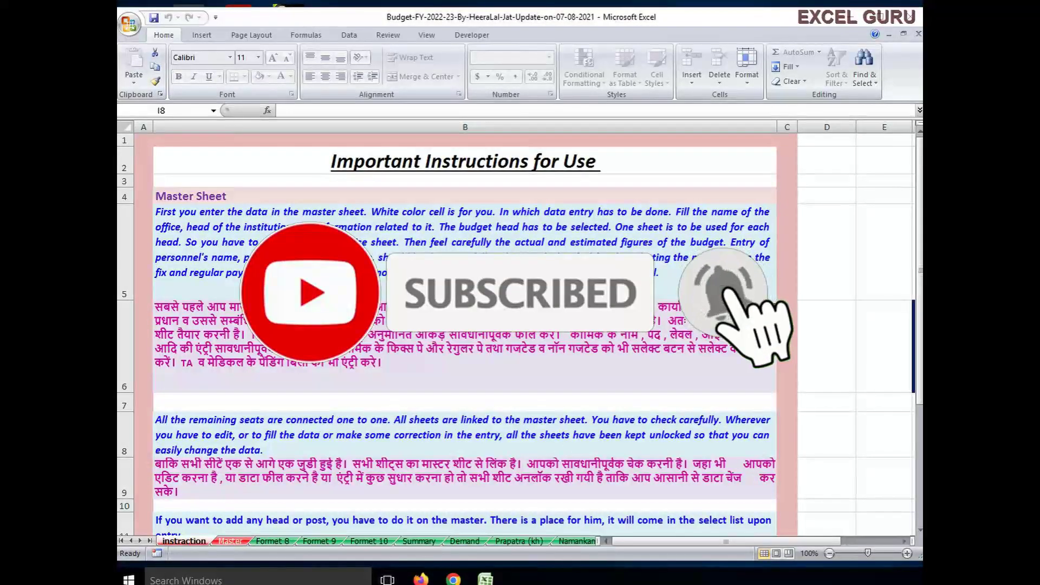
# Step: Scroll down through the workbook's instruction sheet
pyautogui.scroll(-2, 373, 382)
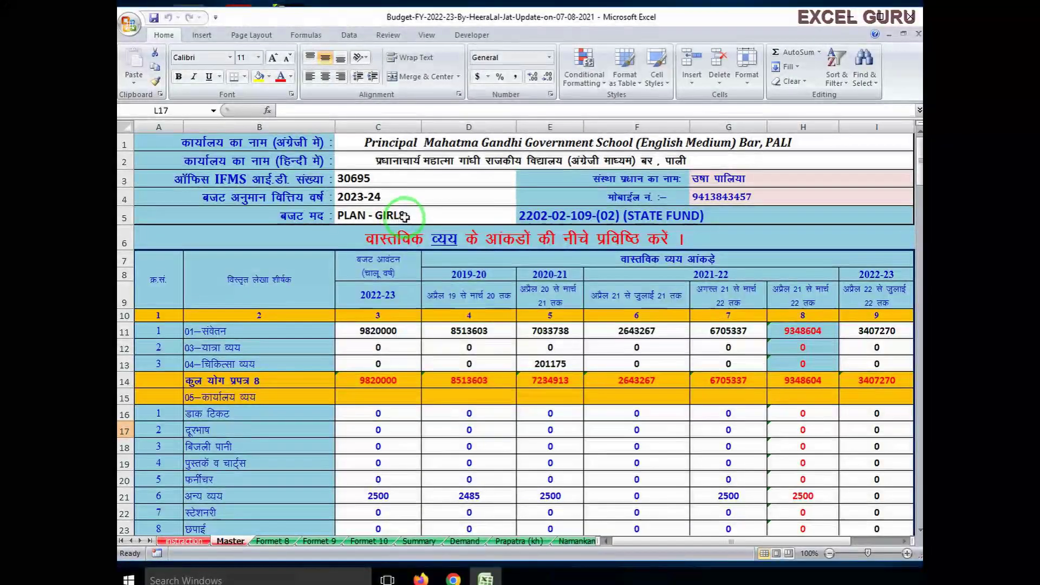
pyautogui.click(404, 216)
pyautogui.click(526, 218)
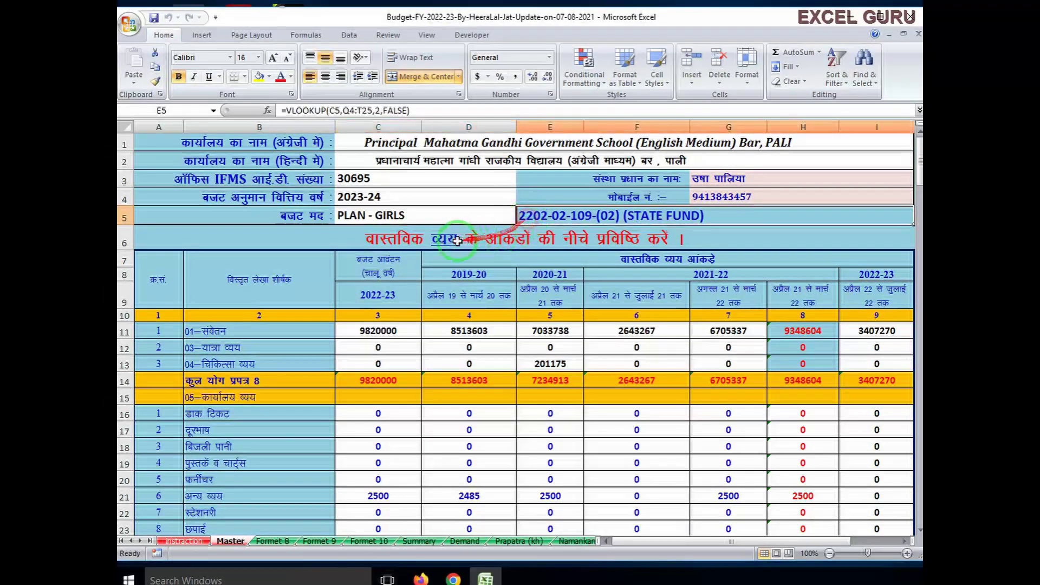
pyautogui.click(430, 221)
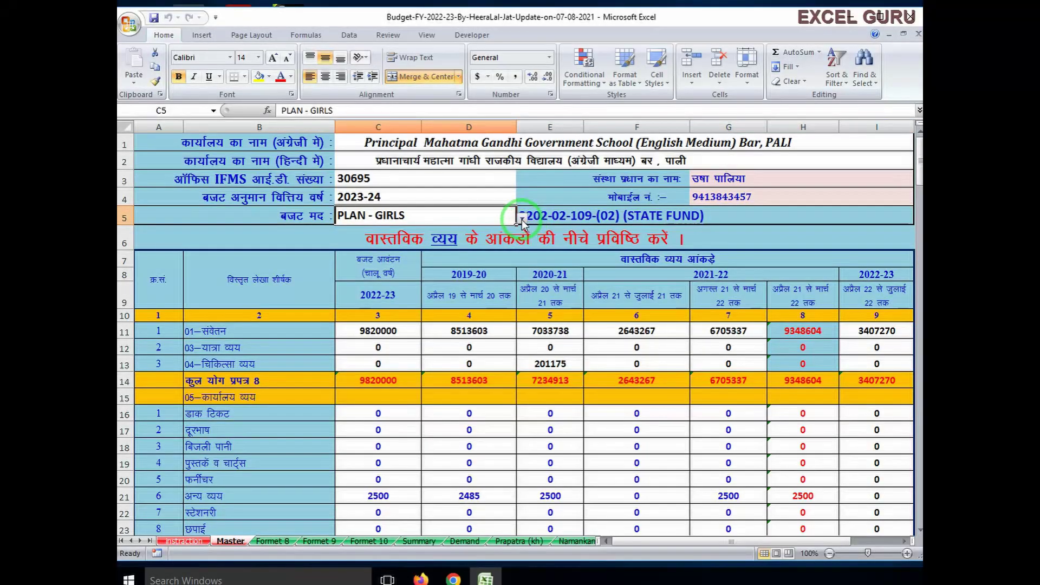
pyautogui.click(521, 218)
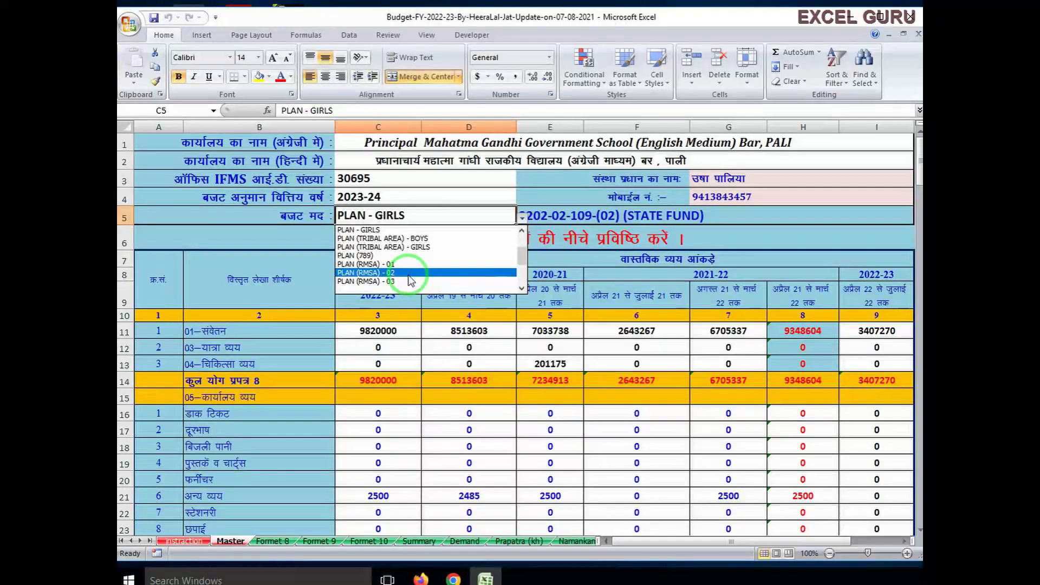
pyautogui.click(574, 217)
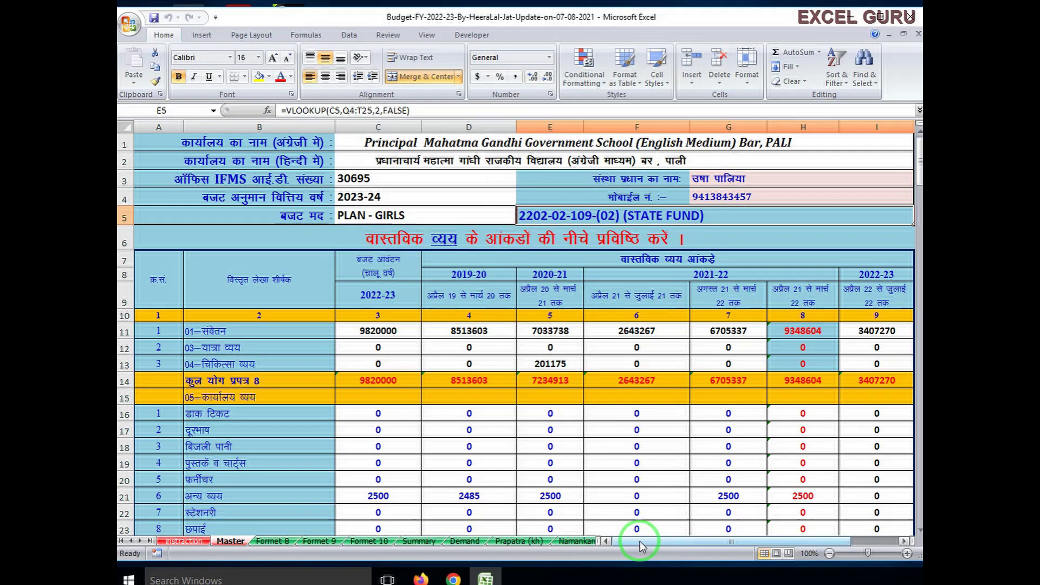
pyautogui.moveTo(639, 544); pyautogui.dragTo(680, 547)
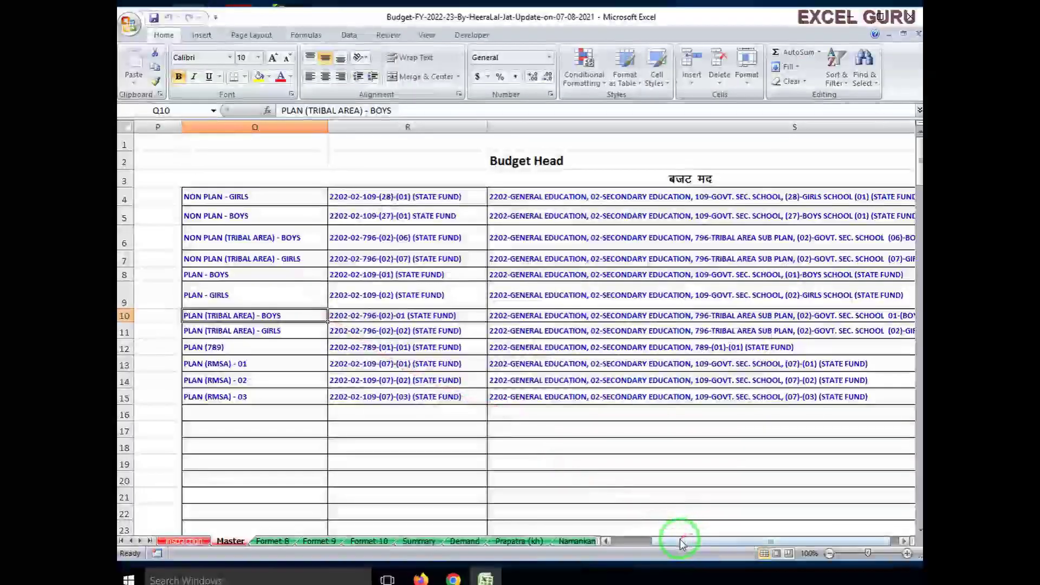
pyautogui.moveTo(673, 542)
pyautogui.mouseDown()
pyautogui.moveTo(639, 547)
pyautogui.moveTo(670, 543)
pyautogui.mouseUp()
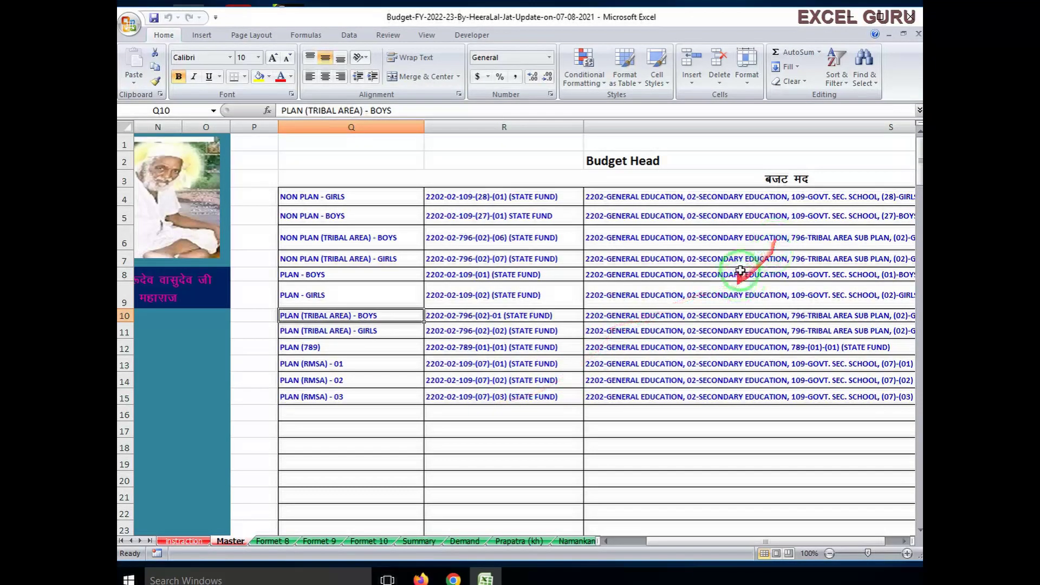
pyautogui.click(699, 414)
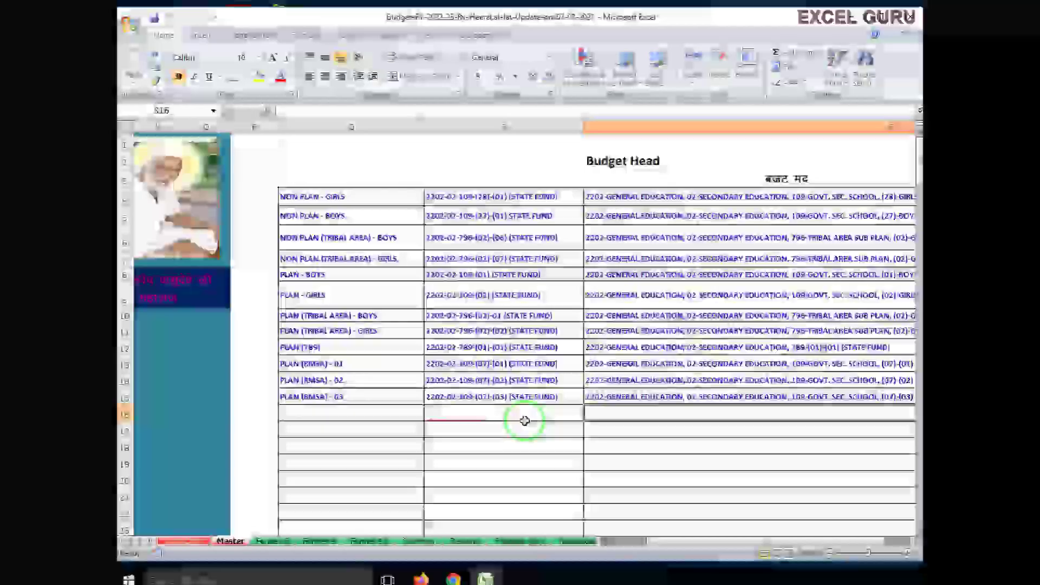
pyautogui.click(516, 428)
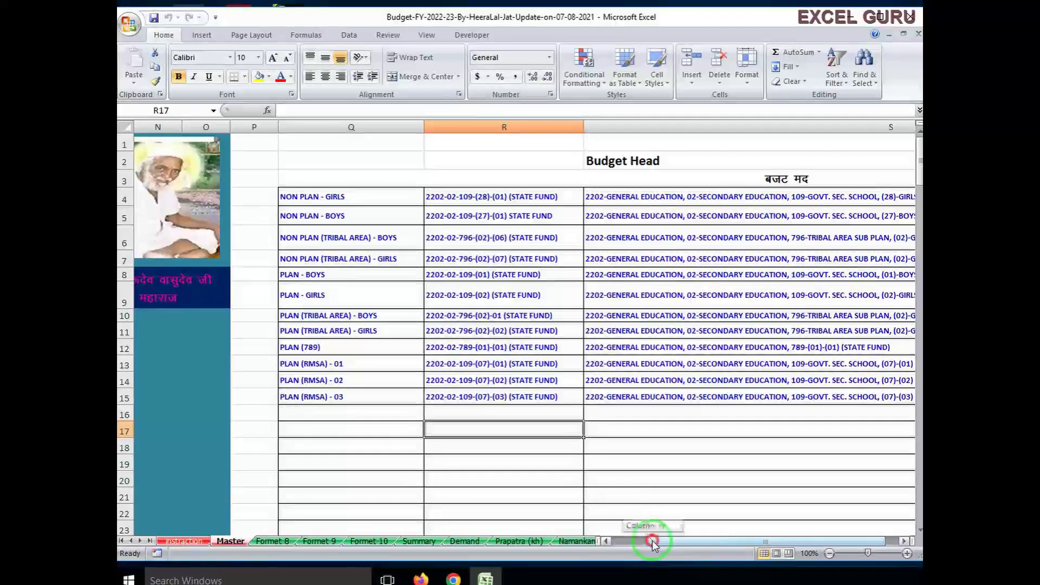
pyautogui.moveTo(653, 541); pyautogui.dragTo(612, 541)
pyautogui.click(429, 218)
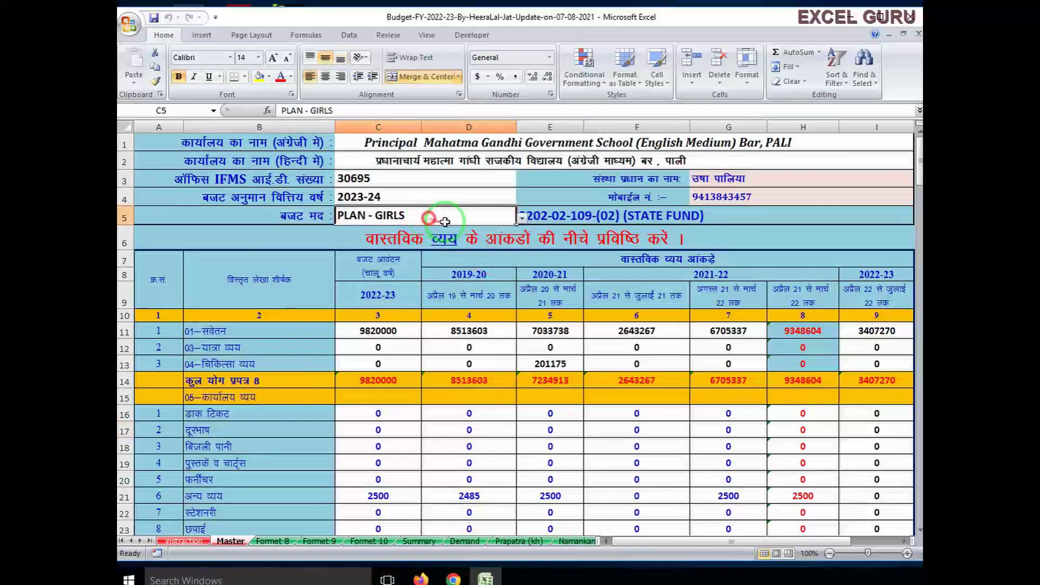
pyautogui.click(523, 218)
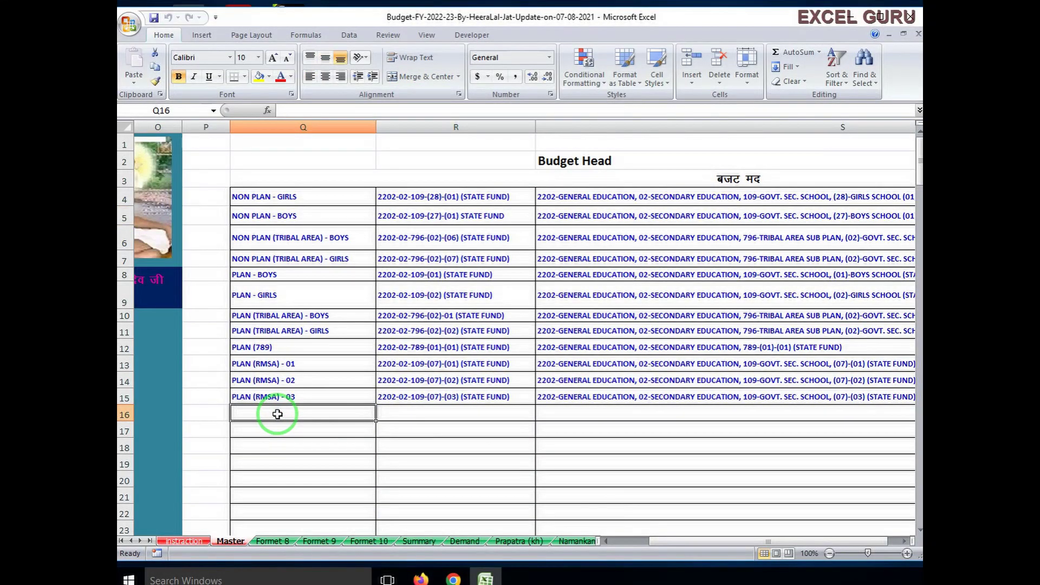
pyautogui.click(428, 419)
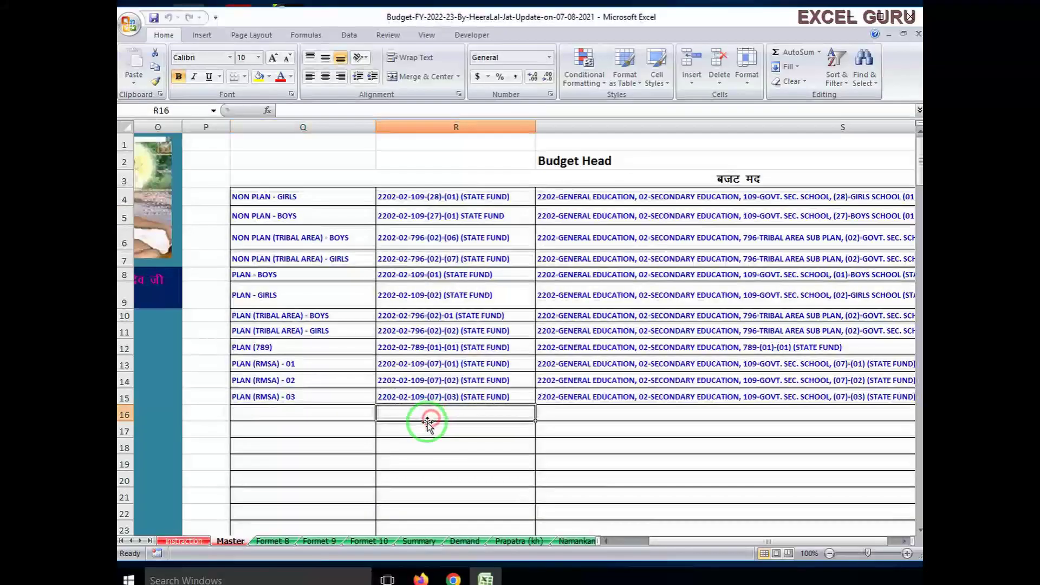
pyautogui.click(612, 415)
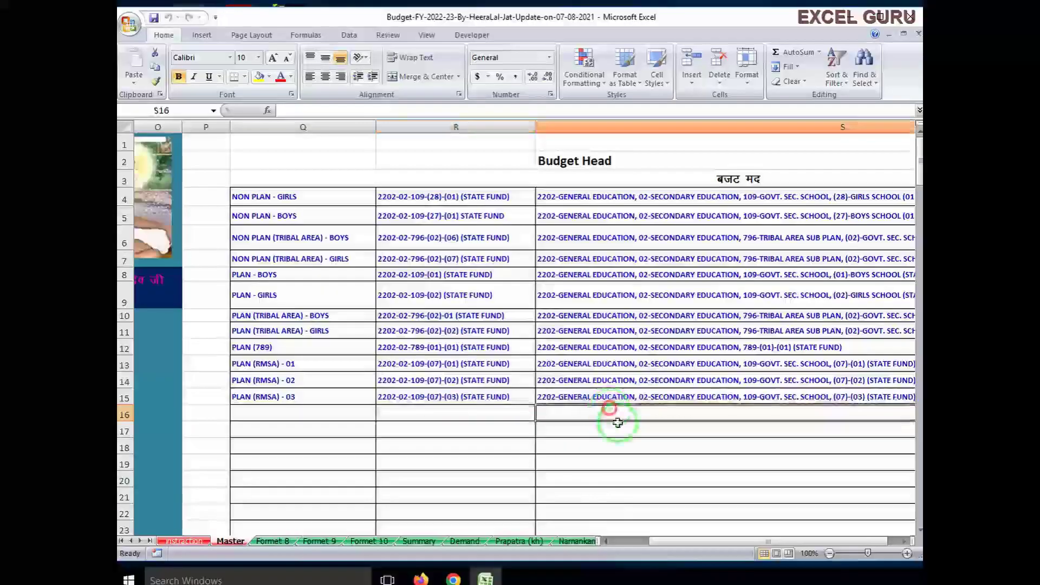
pyautogui.moveTo(666, 539); pyautogui.dragTo(639, 539)
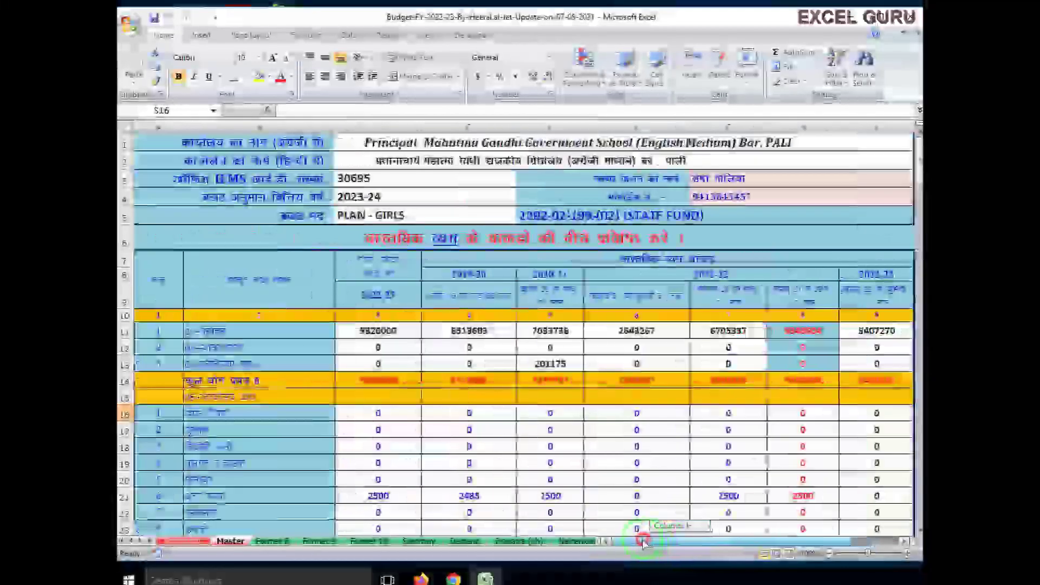
pyautogui.click(736, 219)
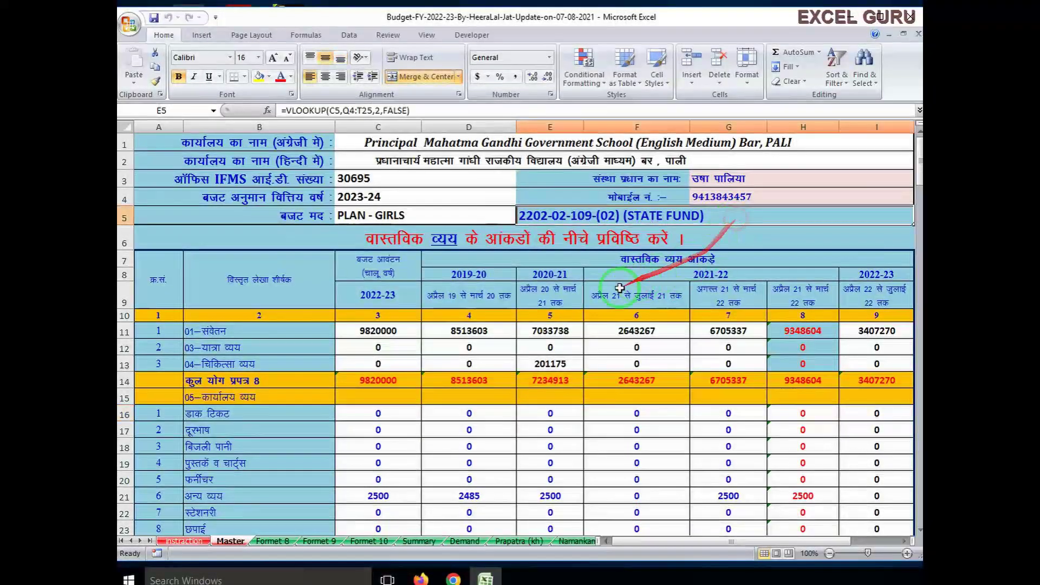
pyautogui.scroll(-1, 443, 410)
pyautogui.click(453, 419)
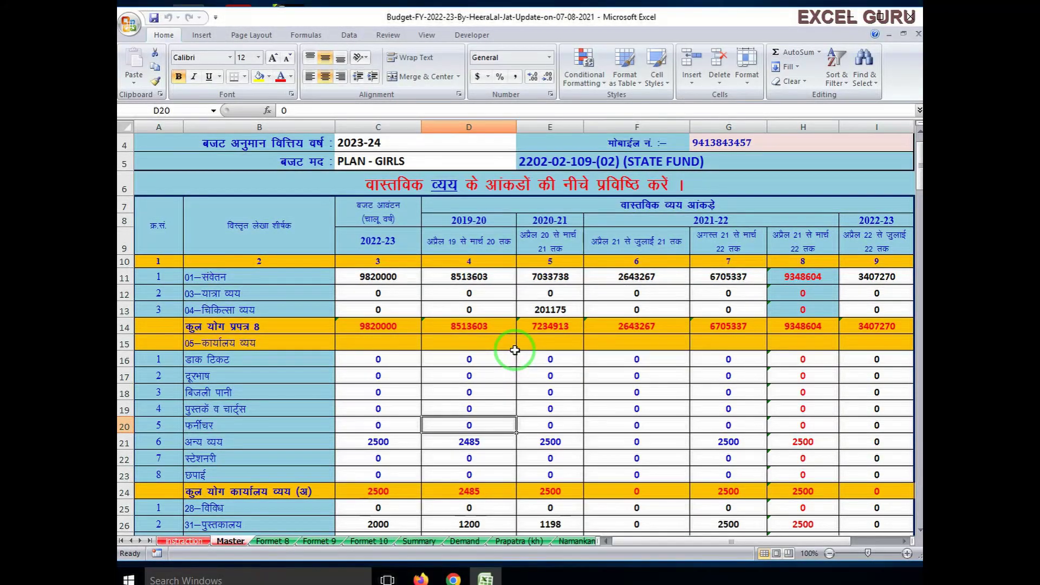
pyautogui.scroll(-3, 536, 359)
pyautogui.scroll(-5, 520, 401)
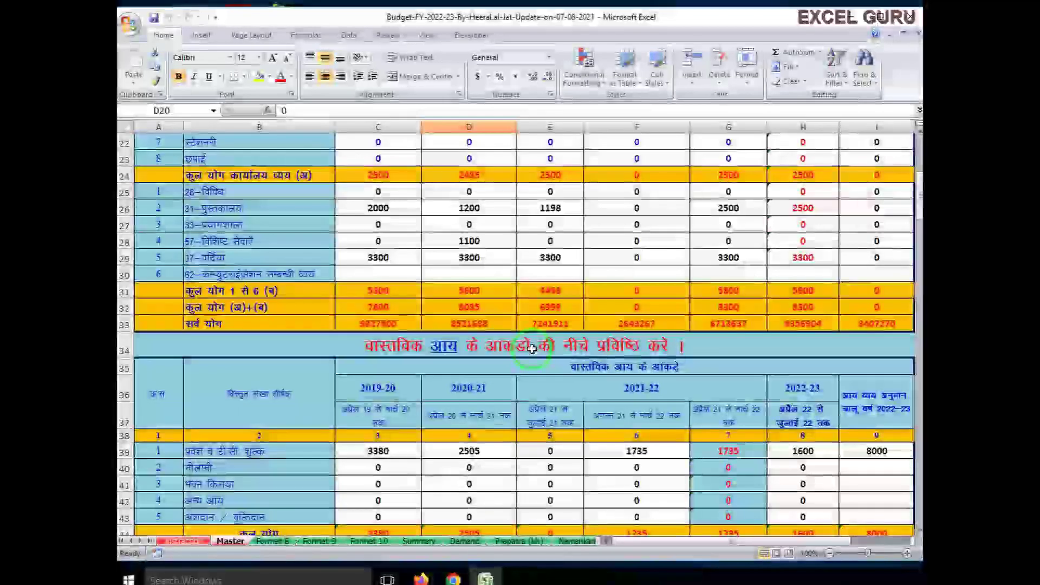
pyautogui.scroll(-5, 509, 432)
pyautogui.scroll(-1, 514, 436)
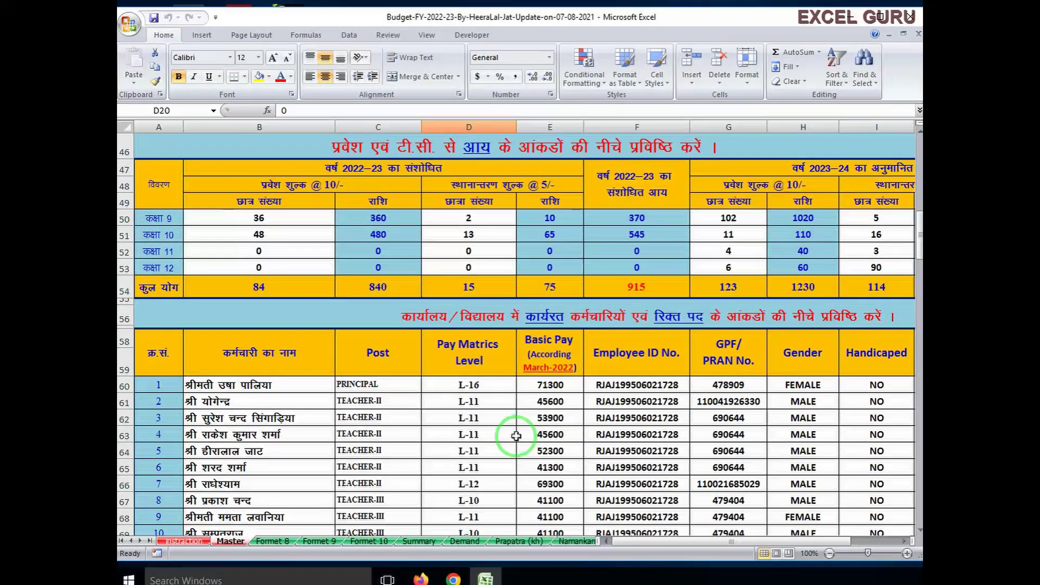
pyautogui.scroll(-1, 516, 436)
pyautogui.scroll(-1, 516, 436)
pyautogui.scroll(-1, 516, 436)
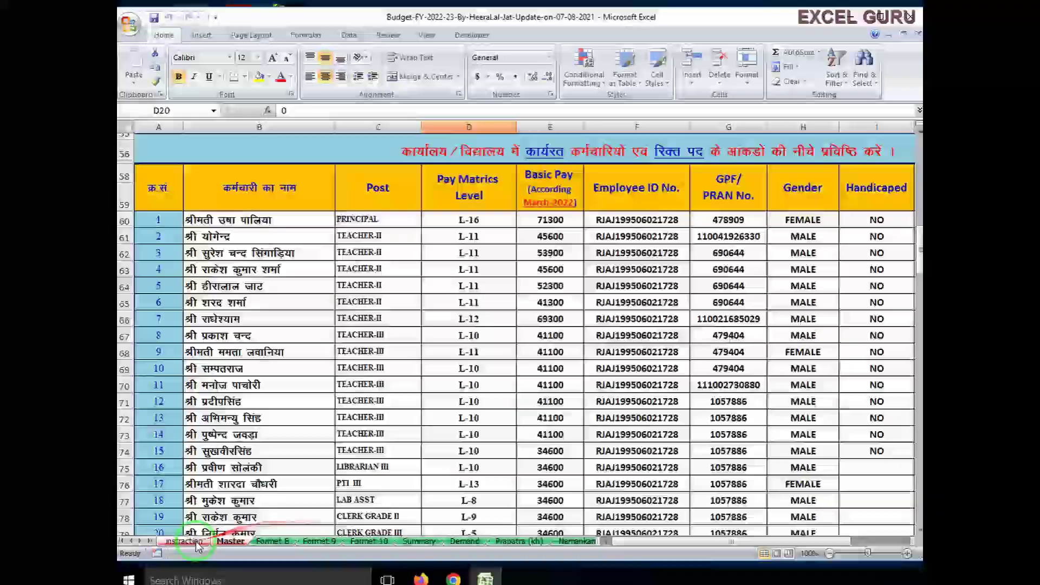
pyautogui.click(195, 540)
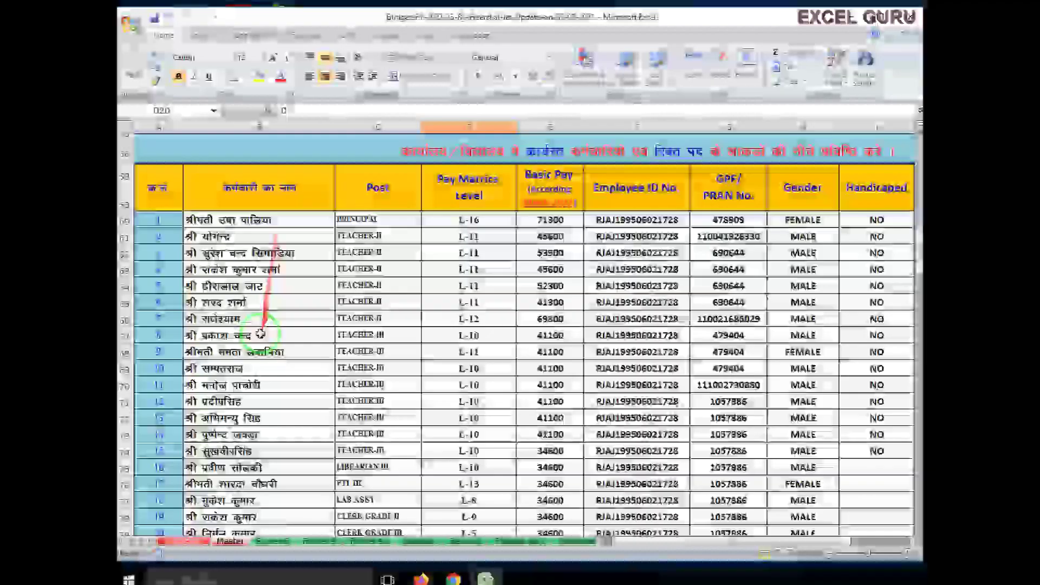
pyautogui.click(263, 335)
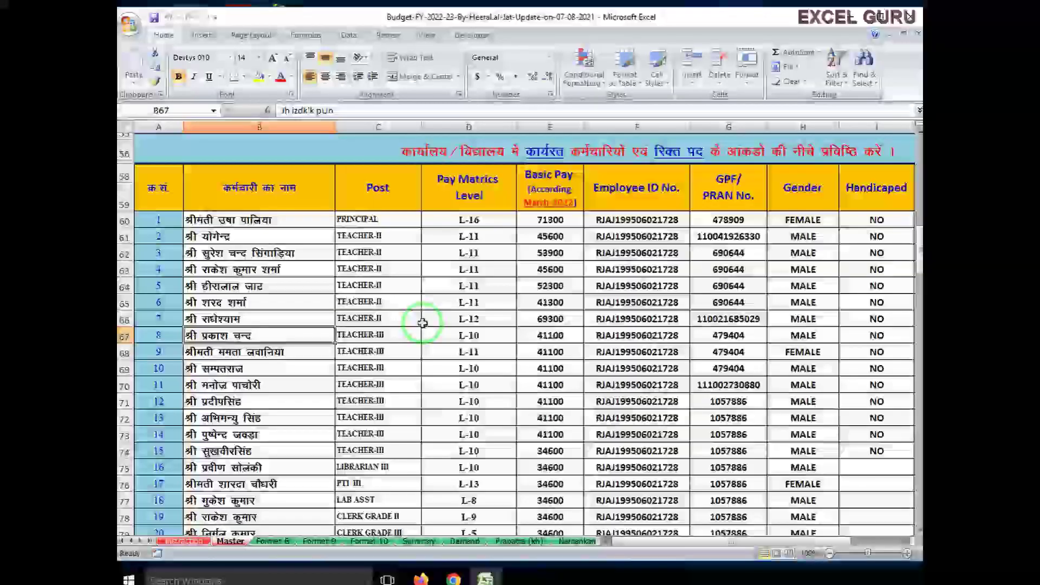
pyautogui.hscroll(3, 523, 449)
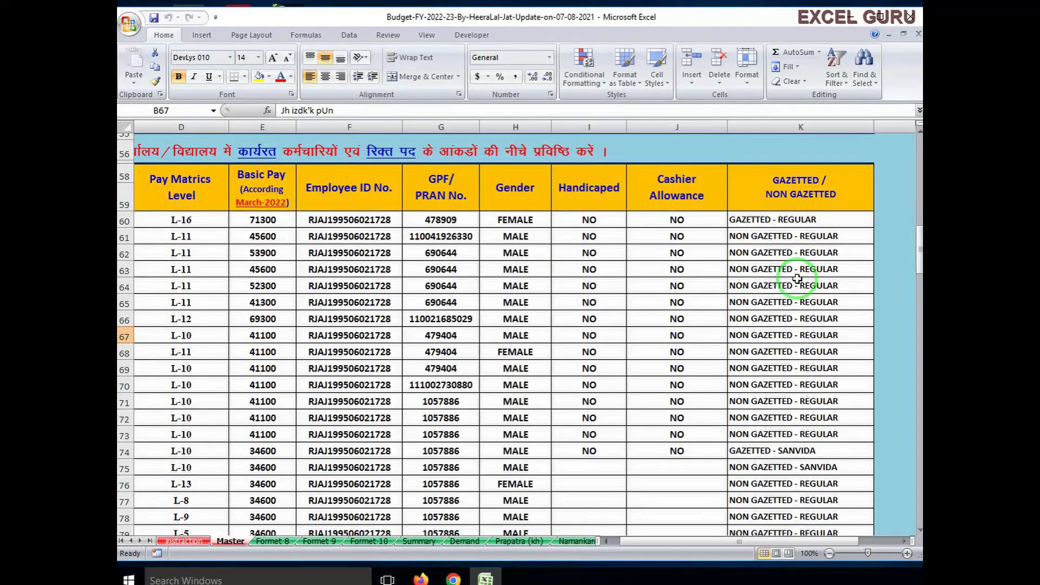
pyautogui.click(837, 239)
pyautogui.click(879, 237)
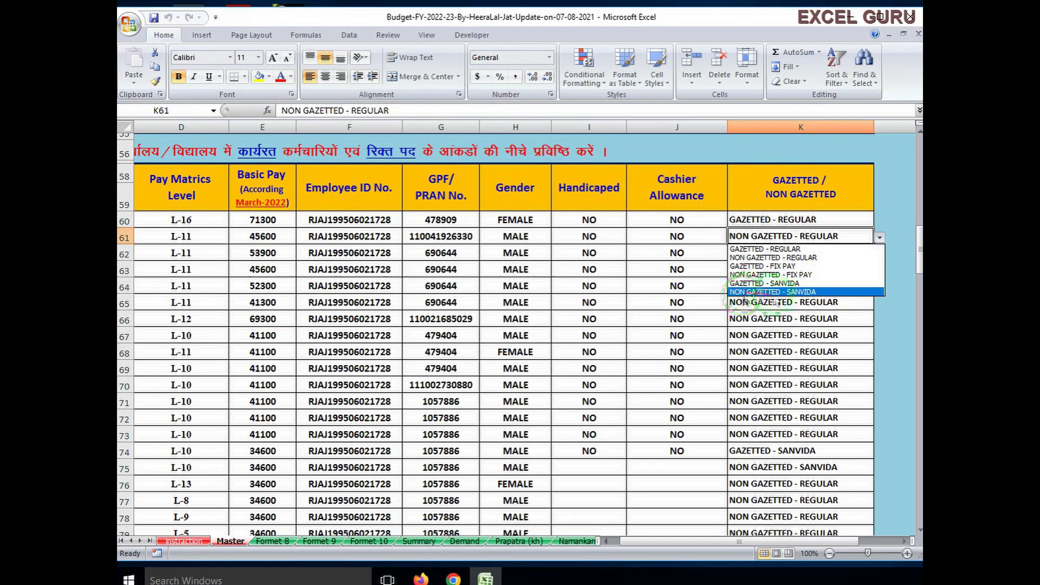
pyautogui.press('Escape')
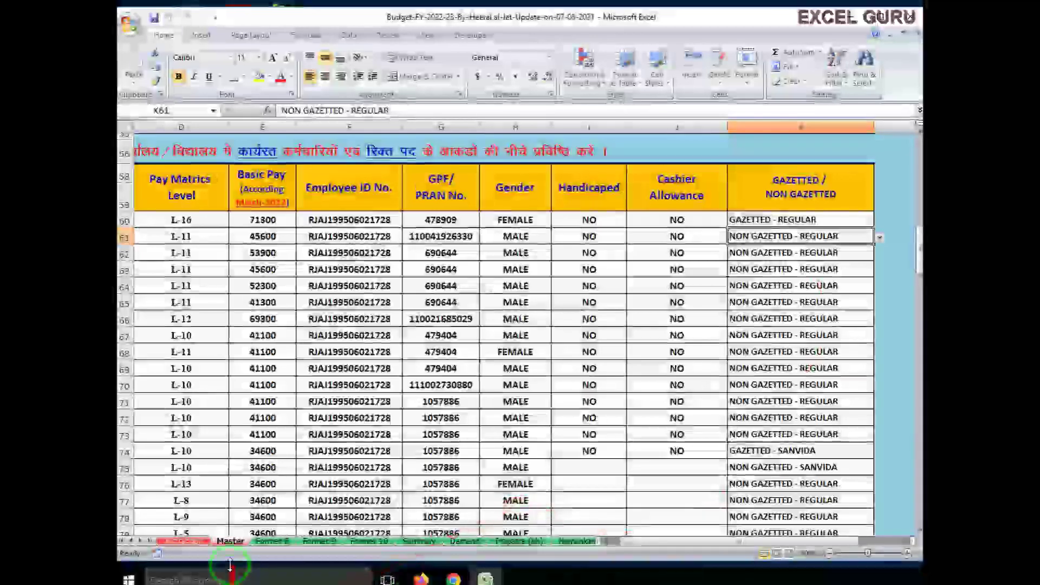
pyautogui.click(275, 541)
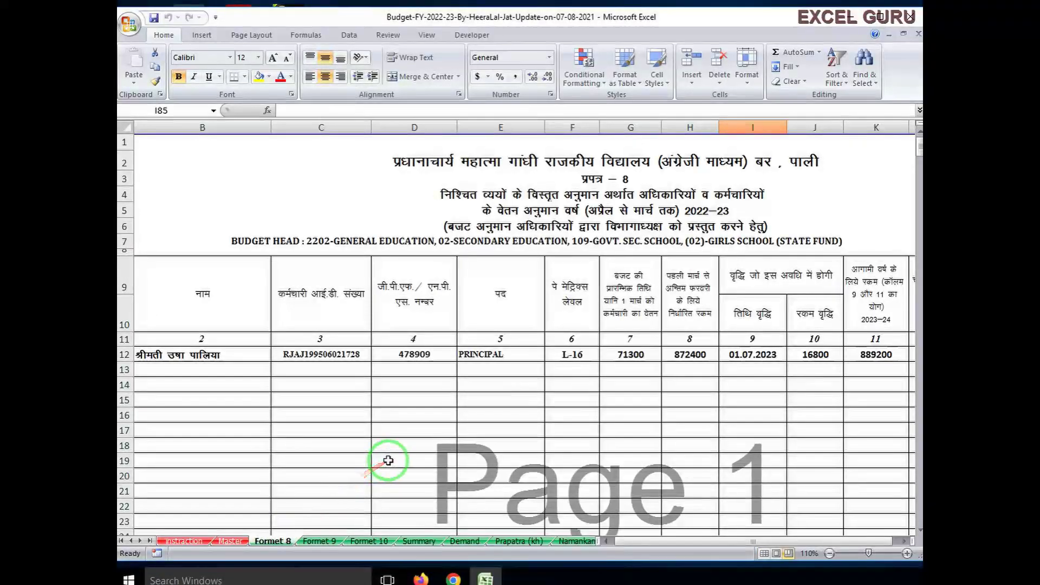
pyautogui.scroll(-3, 389, 457)
pyautogui.scroll(3, 390, 457)
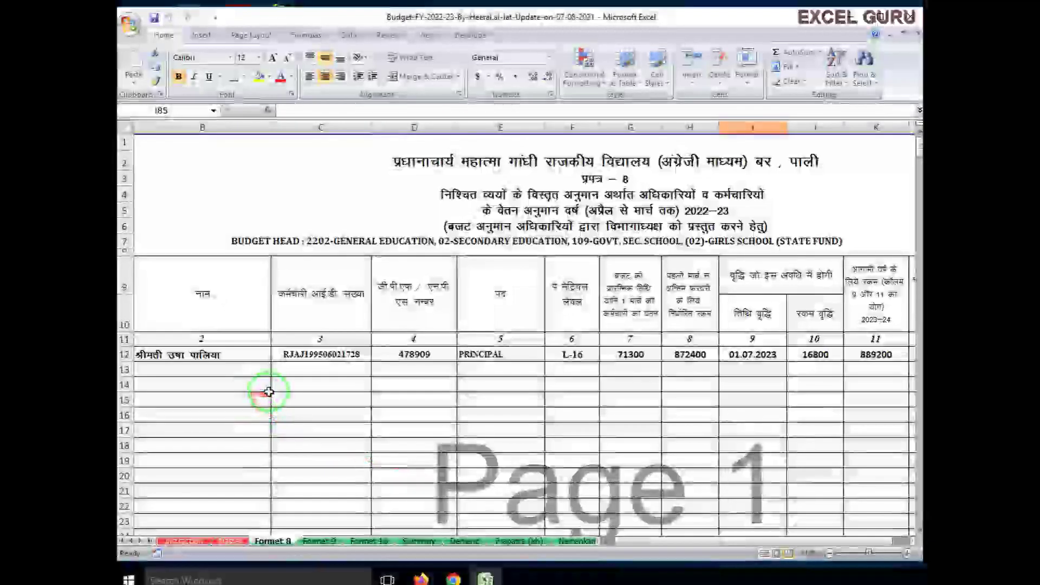
pyautogui.hscroll(2, 632, 539)
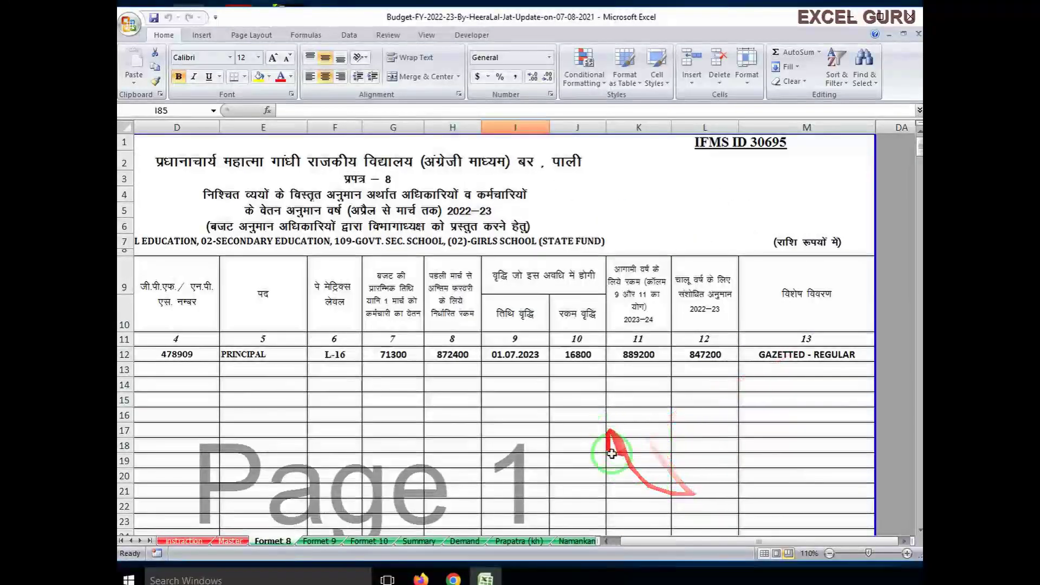
pyautogui.hscroll(-3, 672, 540)
pyautogui.scroll(-4, 558, 477)
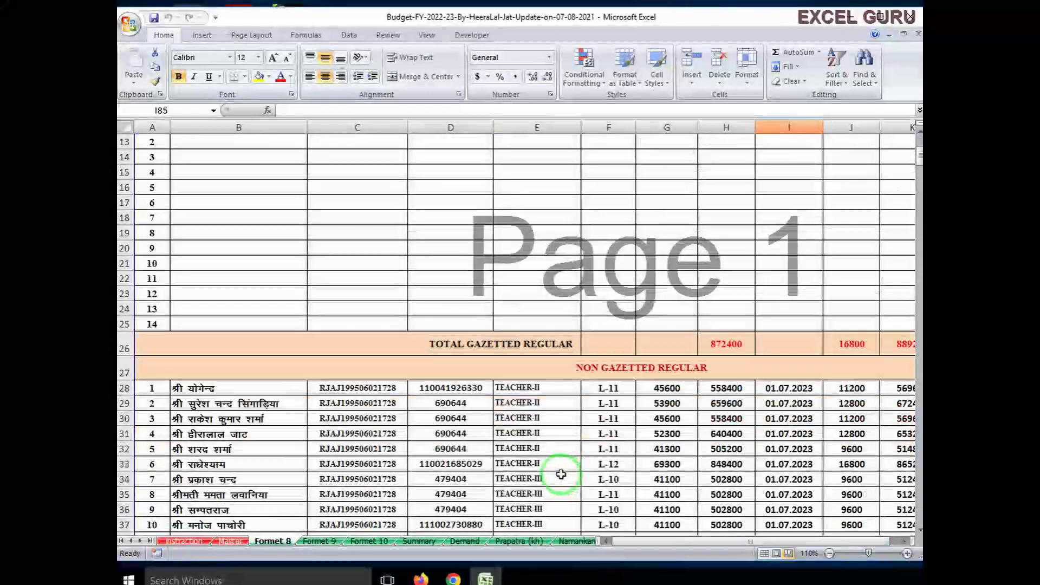
pyautogui.scroll(-1, 595, 474)
pyautogui.scroll(-1, 652, 473)
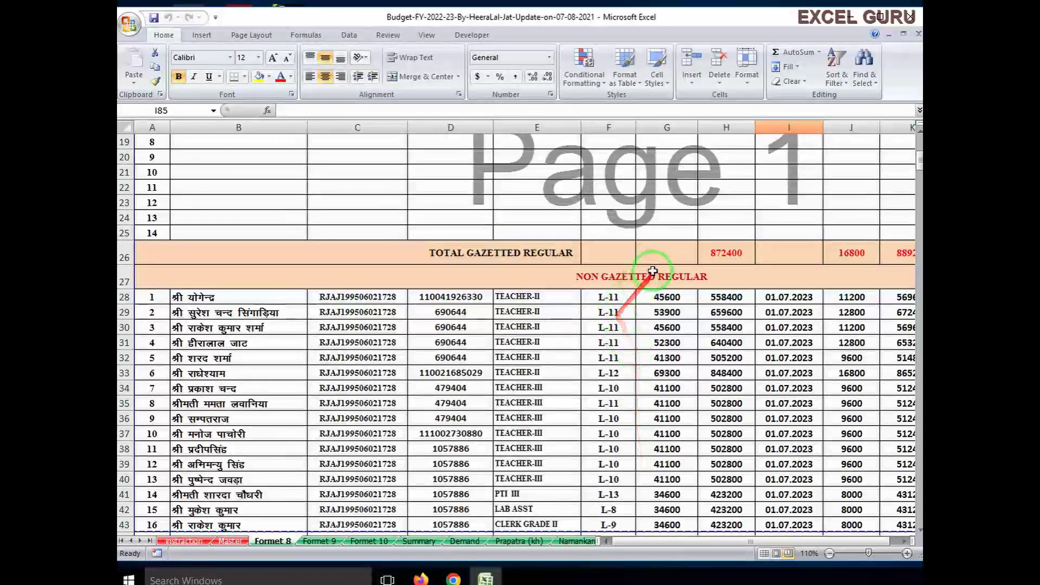
pyautogui.scroll(-3, 546, 372)
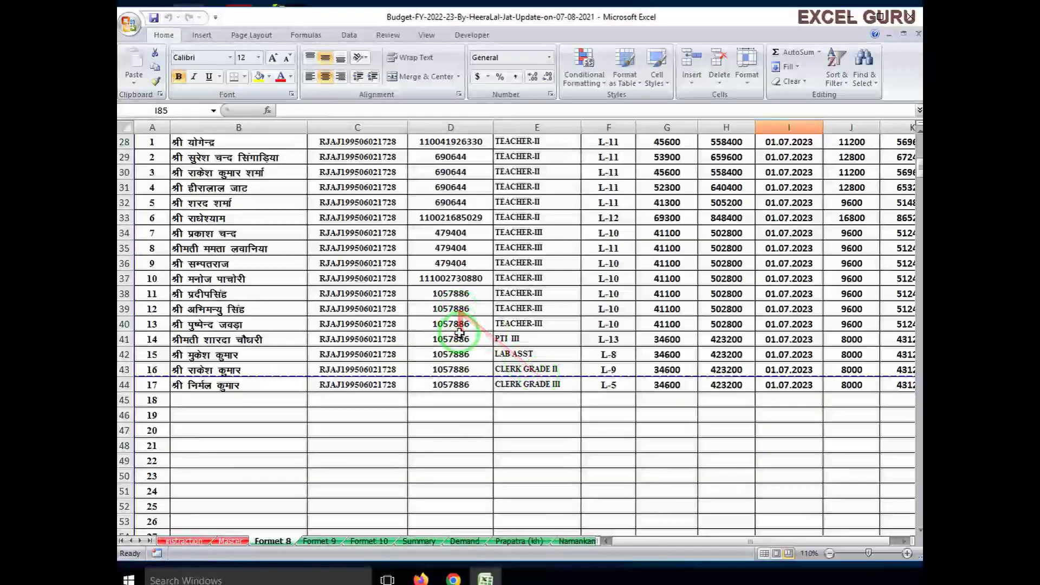
pyautogui.scroll(2, 464, 341)
pyautogui.scroll(-3, 463, 333)
pyautogui.scroll(-20, 457, 352)
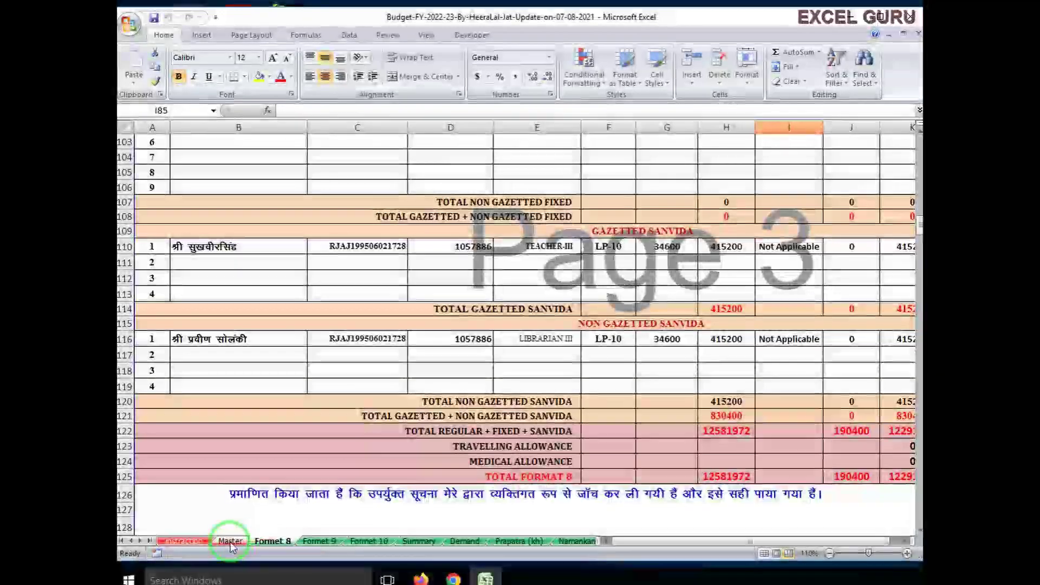
pyautogui.click(230, 540)
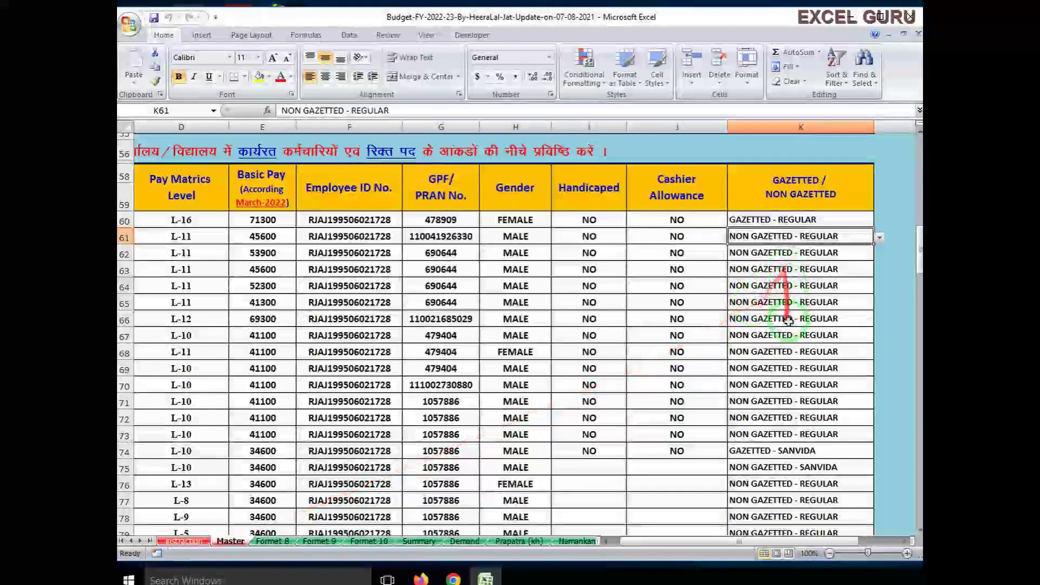
pyautogui.click(272, 541)
pyautogui.scroll(3, 608, 295)
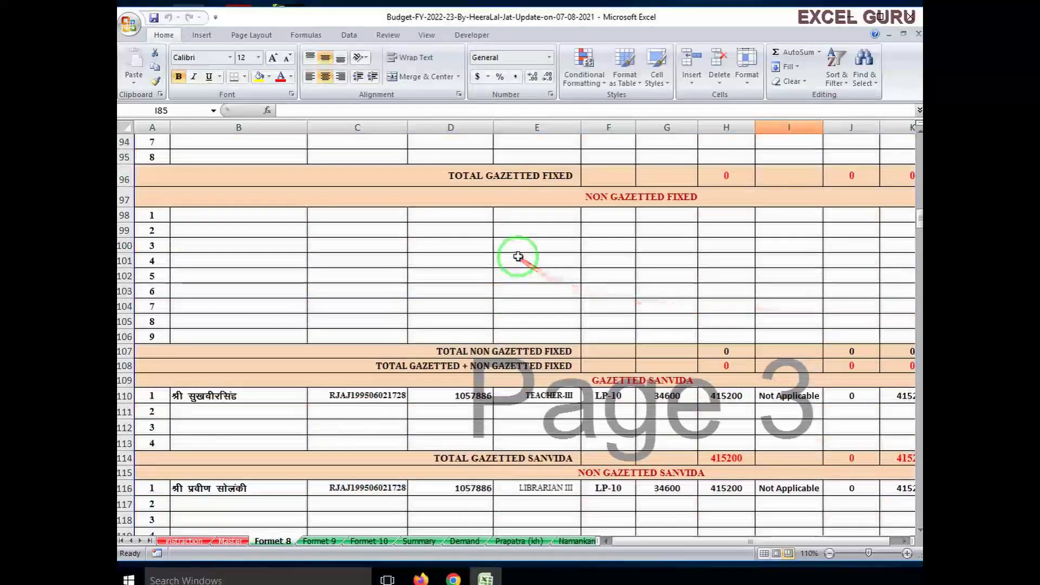
pyautogui.scroll(9, 515, 254)
pyautogui.scroll(2, 516, 233)
pyautogui.scroll(6, 515, 232)
pyautogui.scroll(8, 516, 220)
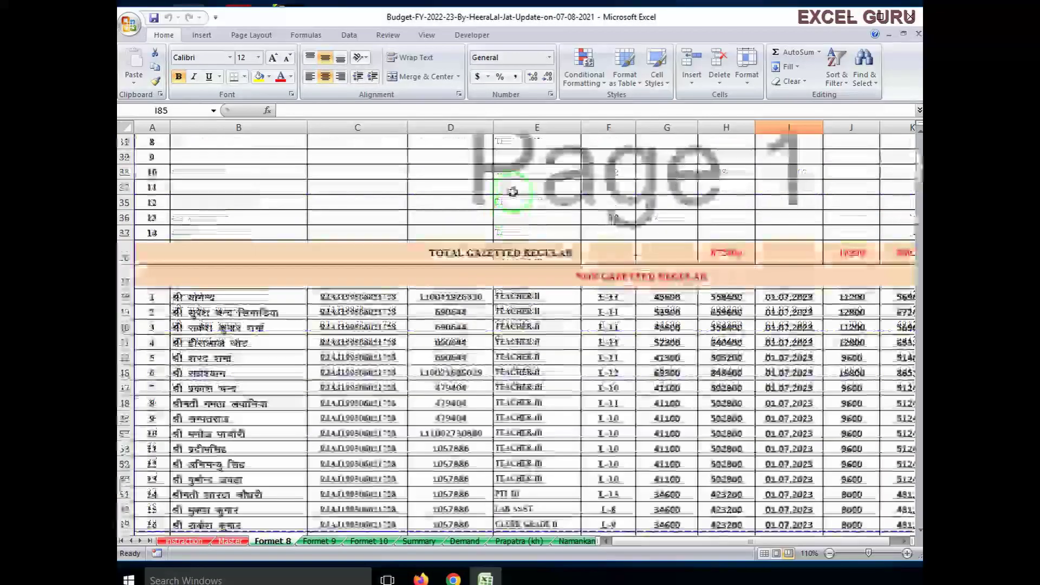
pyautogui.scroll(4, 511, 193)
pyautogui.scroll(2, 516, 195)
pyautogui.scroll(-5, 513, 193)
pyautogui.scroll(-5, 530, 266)
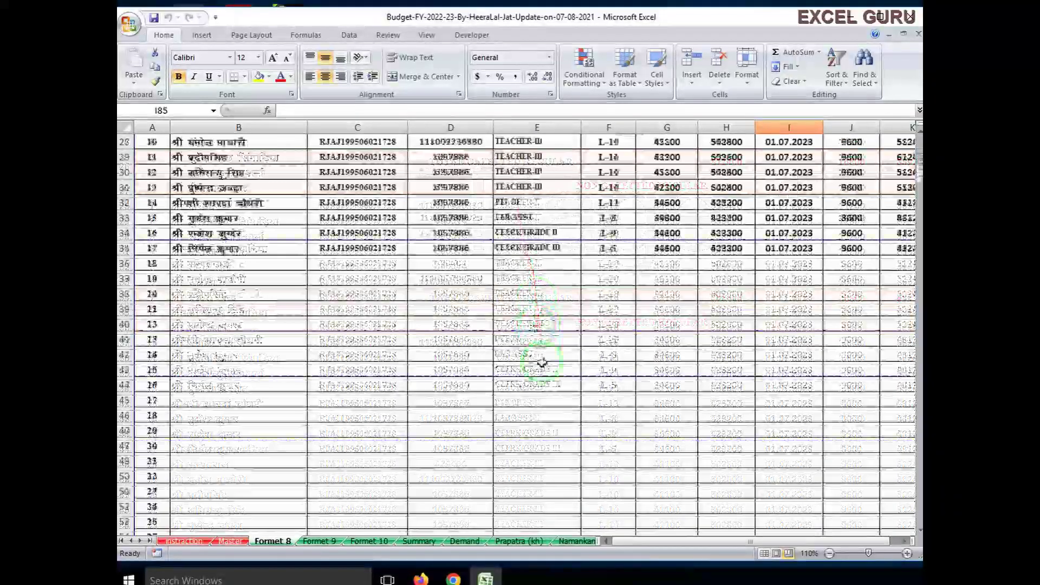
pyautogui.scroll(-7, 534, 360)
pyautogui.scroll(-4, 541, 365)
pyautogui.scroll(-1, 555, 390)
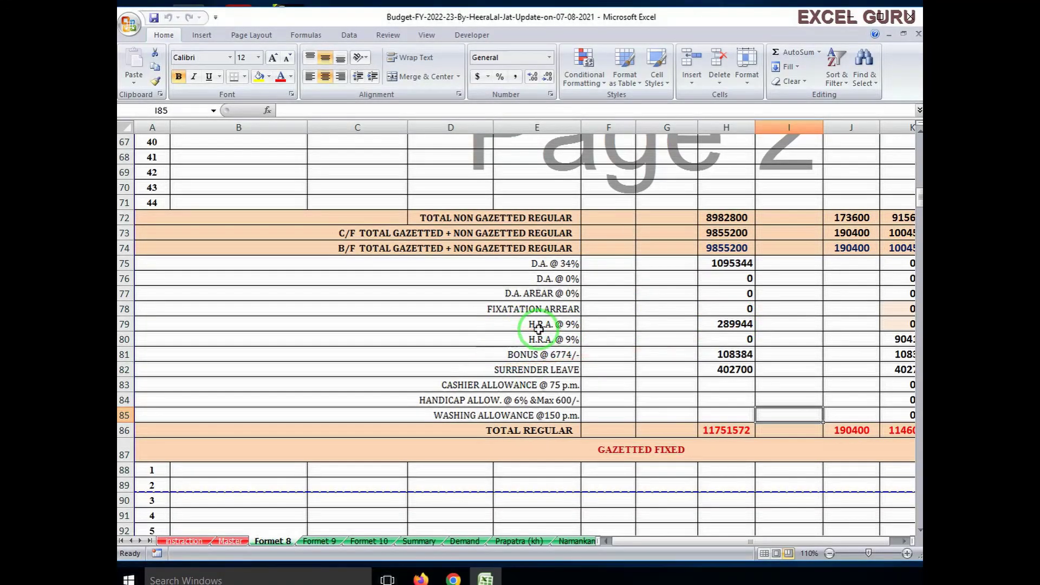
pyautogui.click(565, 326)
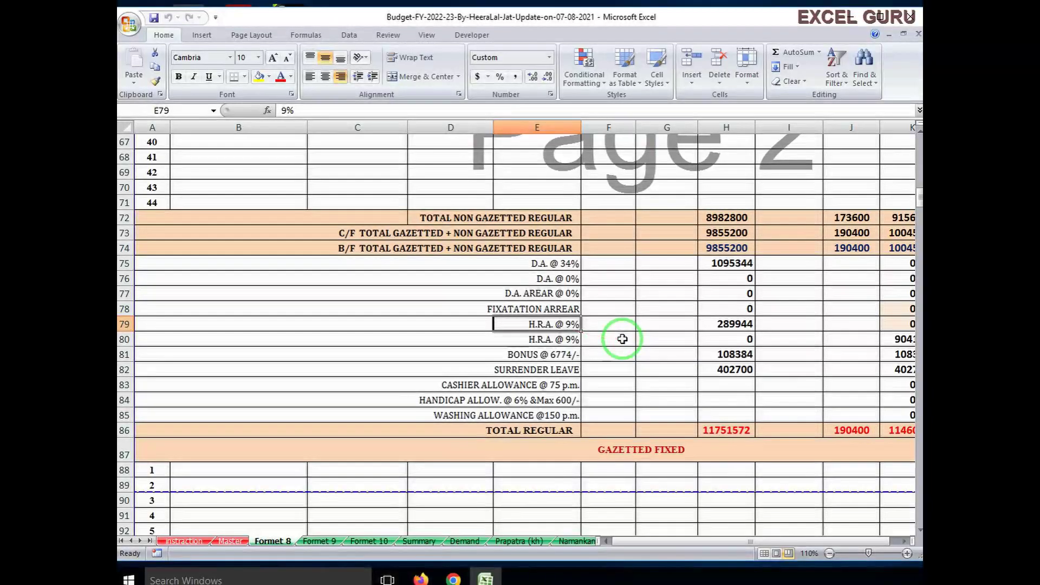
pyautogui.write('18%')
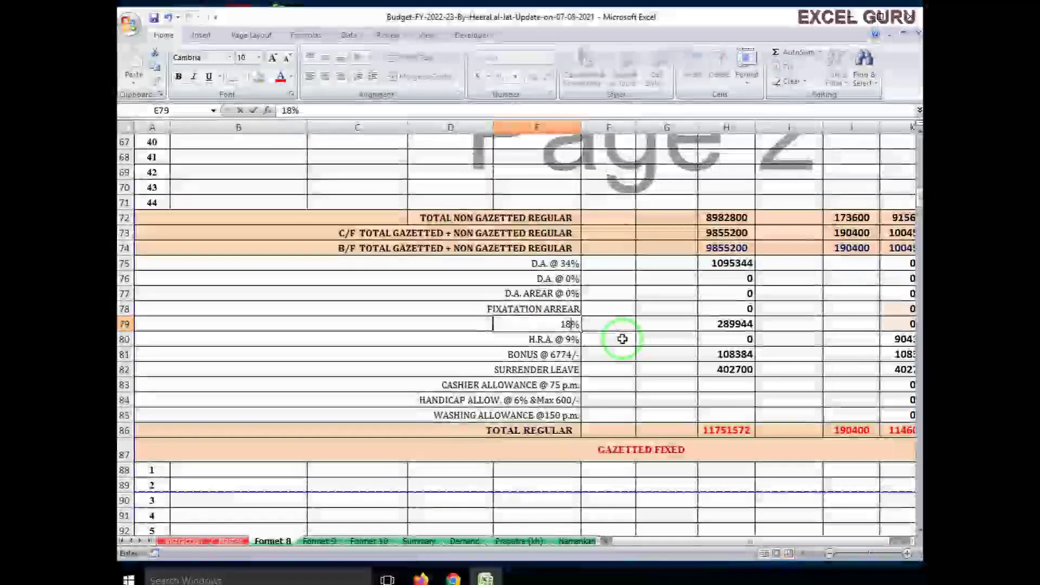
pyautogui.press('Tab')
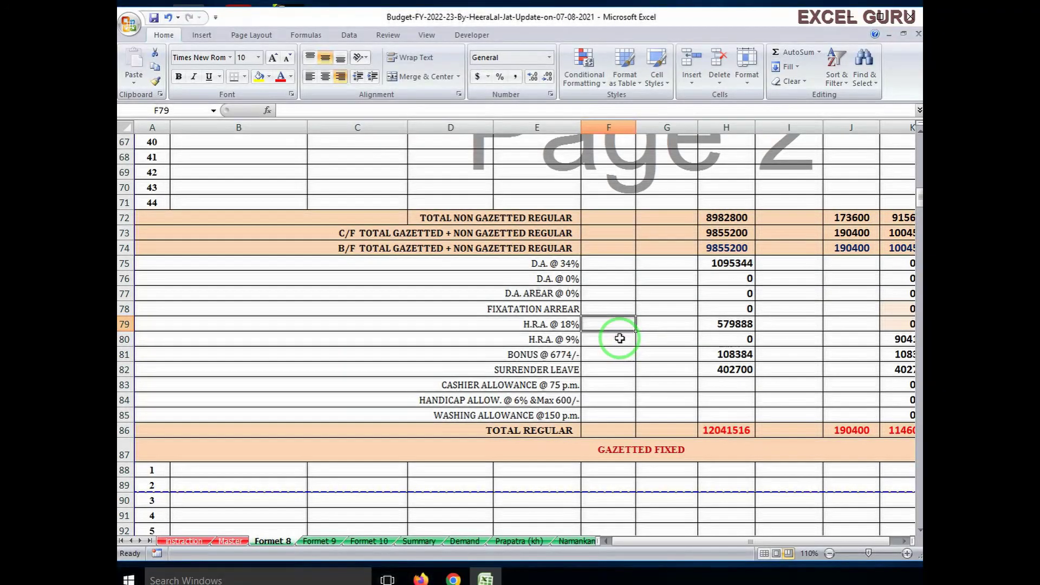
pyautogui.click(550, 328)
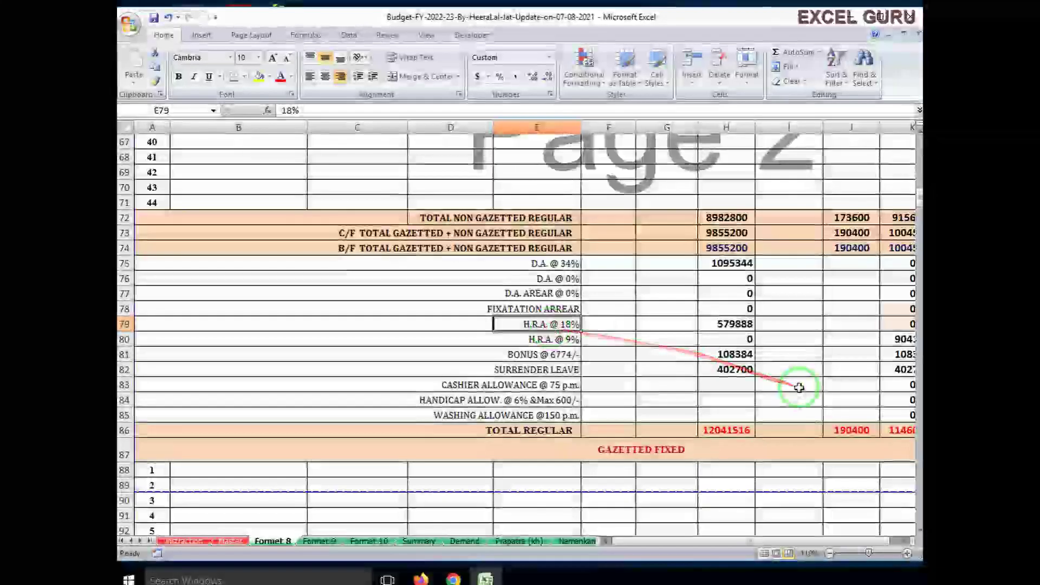
pyautogui.write('9')
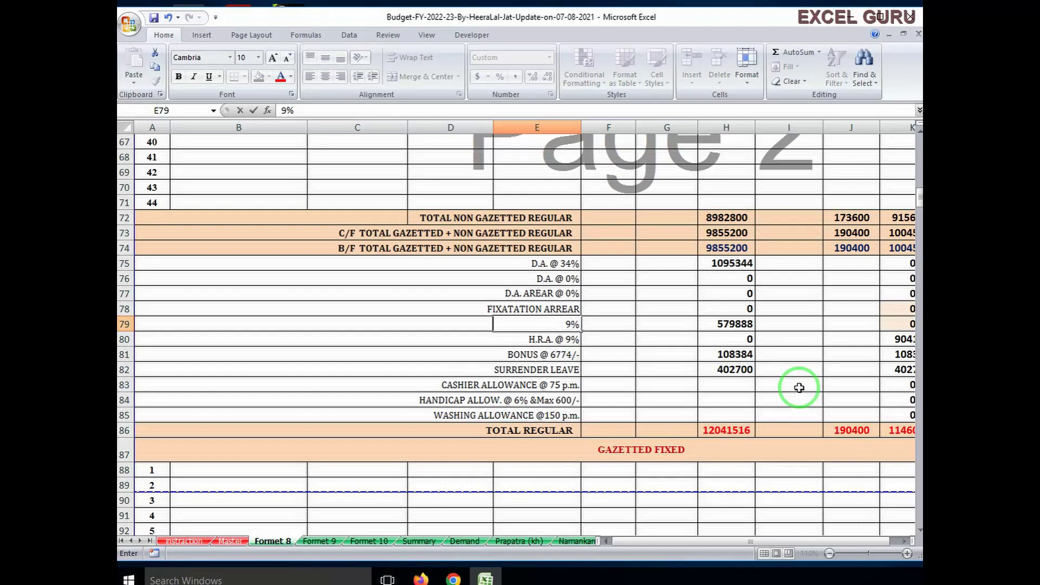
pyautogui.press('Return')
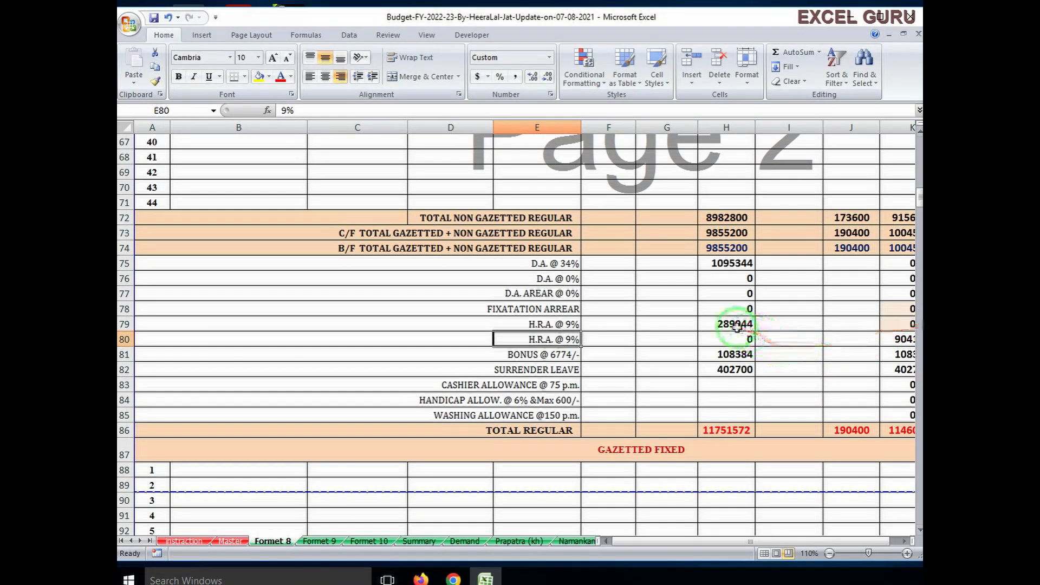
pyautogui.click(731, 324)
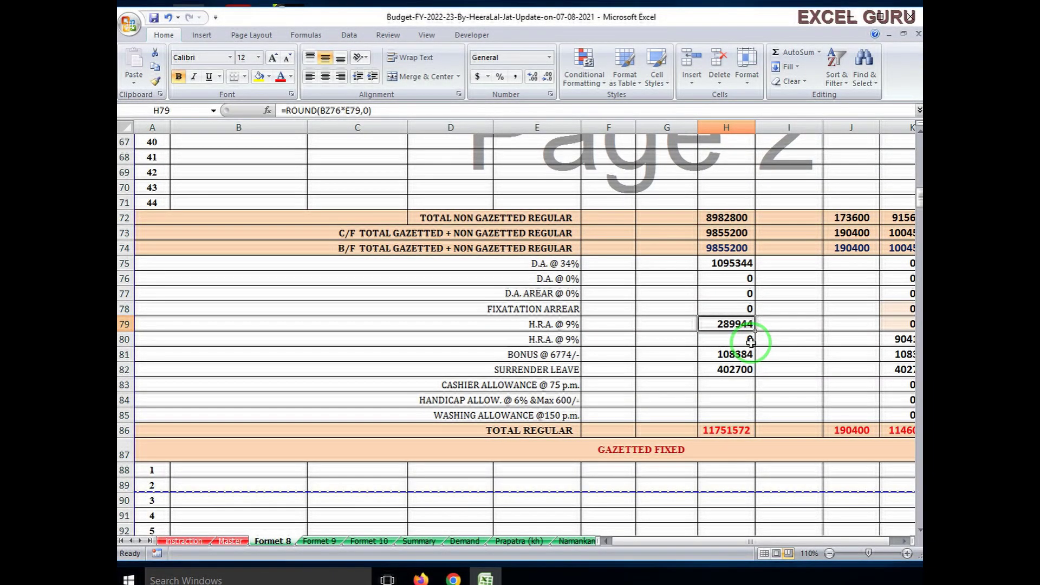
# Step: Hide the empty rows 18–25 on Formet 8 and go back to the sheet's top
pyautogui.scroll(19, 697, 282)
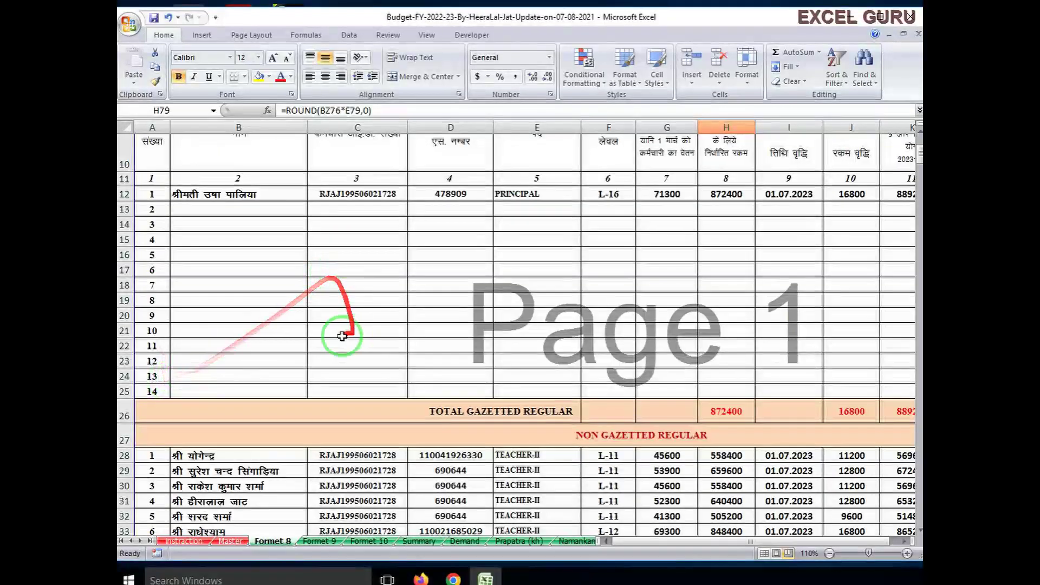
pyautogui.moveTo(124, 285); pyautogui.dragTo(124, 325)
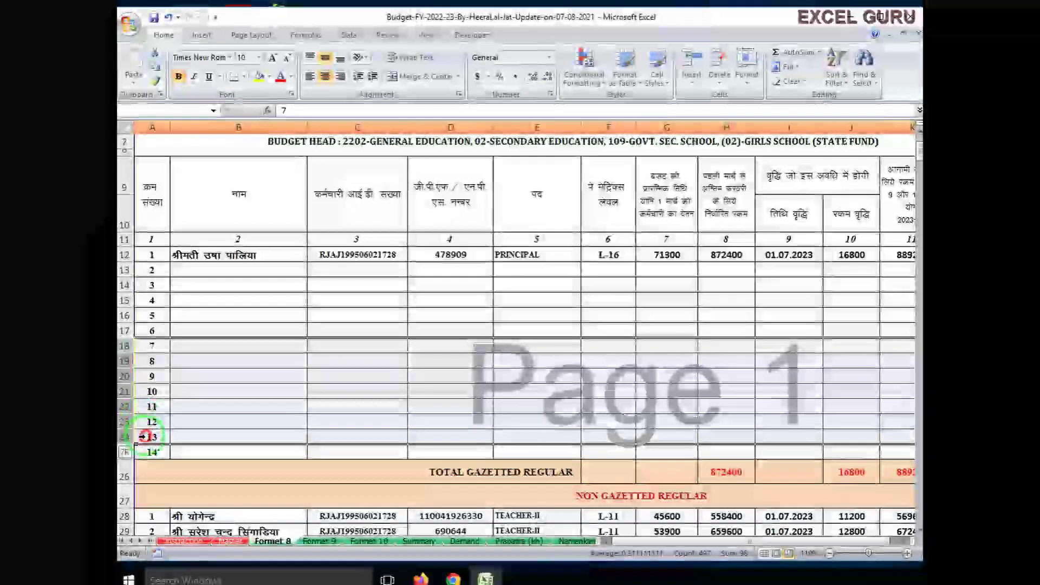
pyautogui.moveTo(124, 325); pyautogui.dragTo(145, 447)
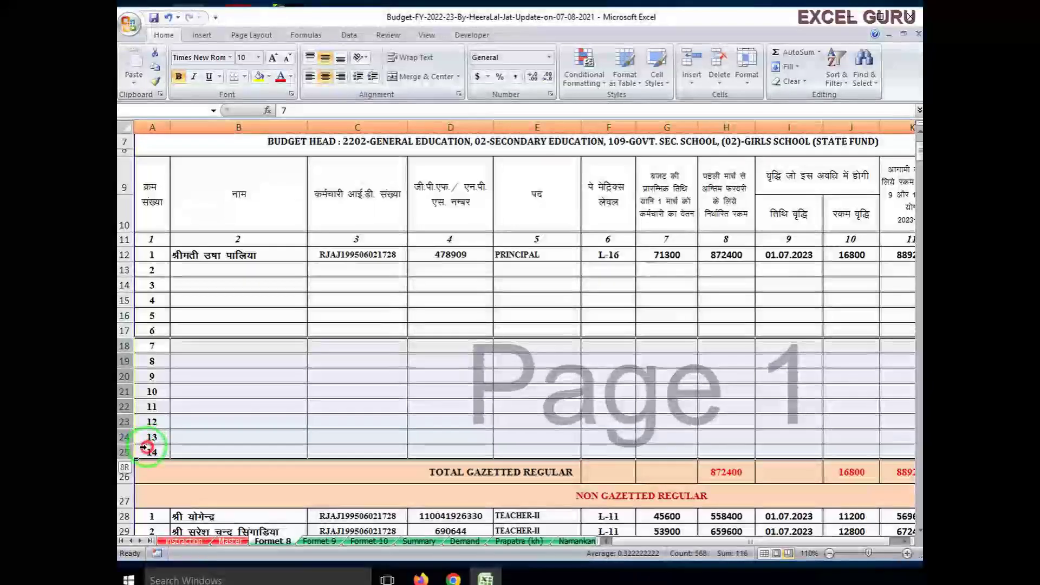
pyautogui.rightClick(126, 371)
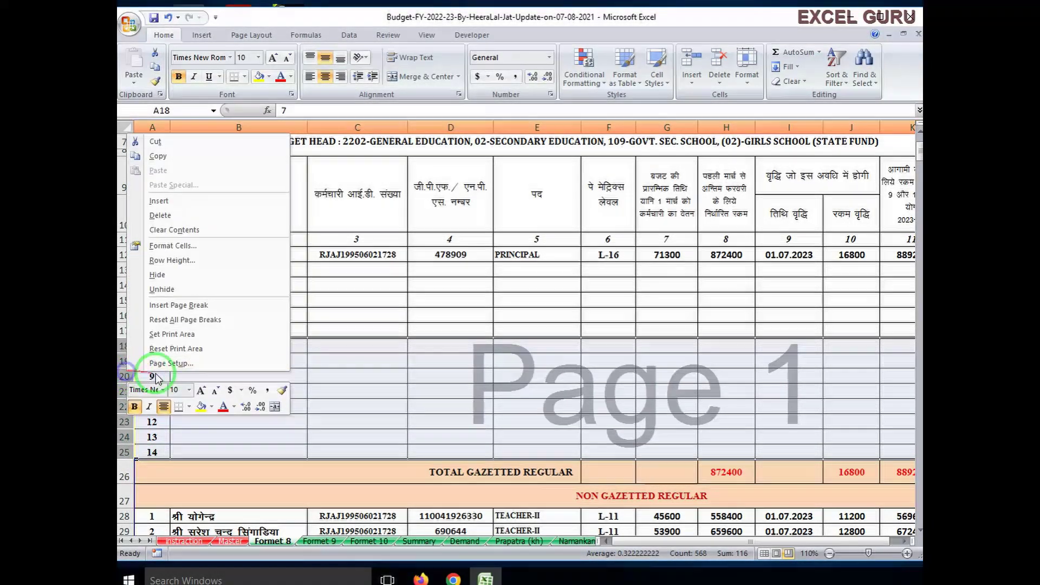
pyautogui.click(157, 276)
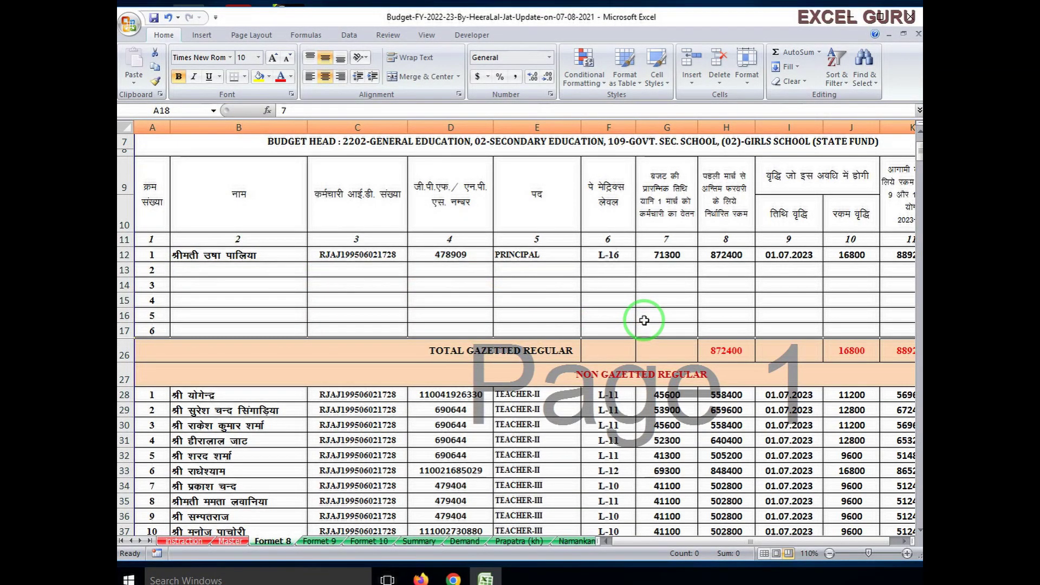
pyautogui.scroll(2, 644, 320)
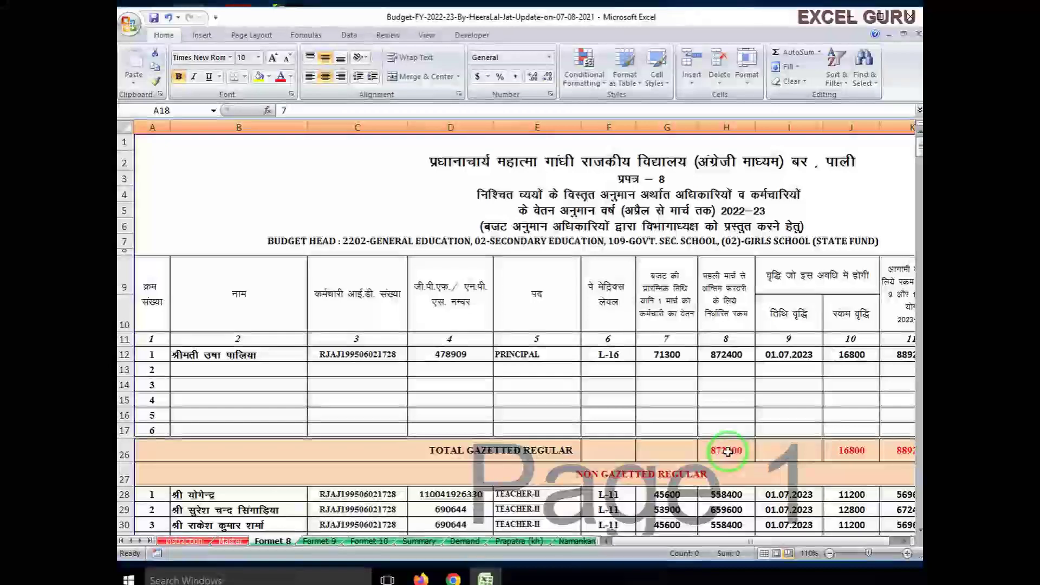
# Step: Hide the empty staff rows 48 to 71 on Formet 8
pyautogui.scroll(-10, 366, 394)
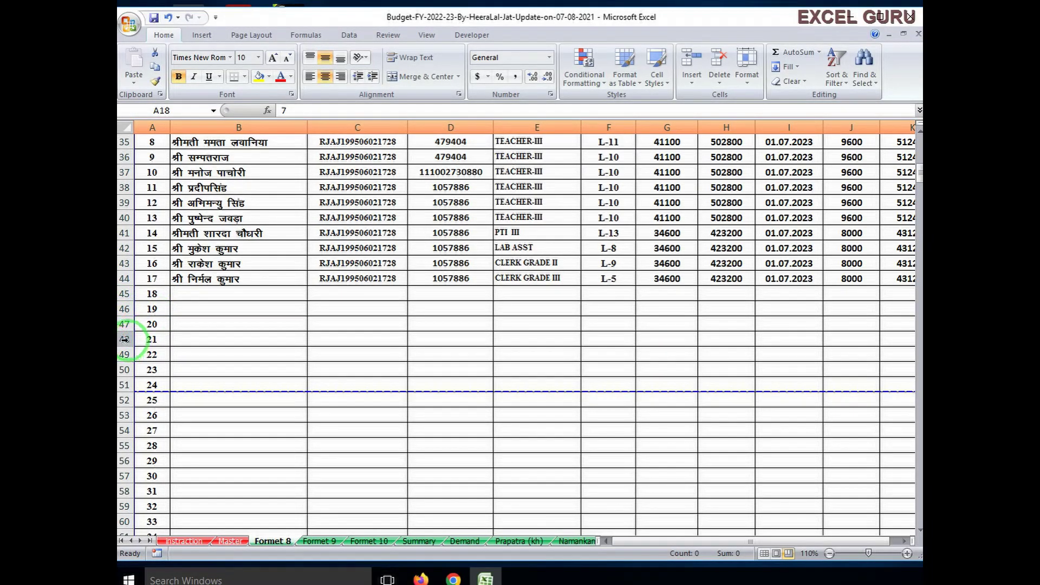
pyautogui.moveTo(124, 339); pyautogui.dragTo(124, 444)
pyautogui.rightClick(128, 246)
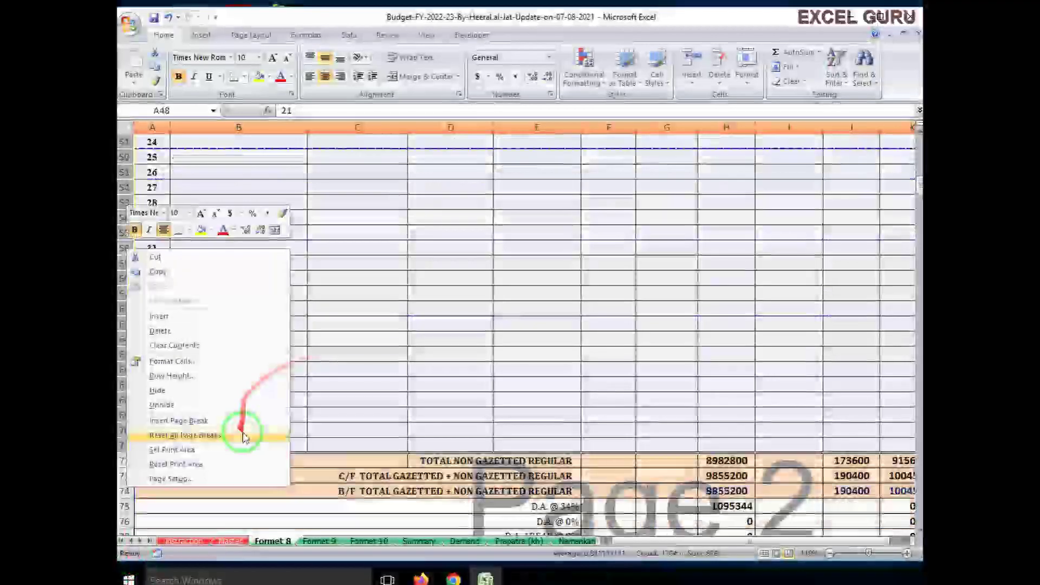
pyautogui.click(157, 391)
pyautogui.scroll(4, 371, 359)
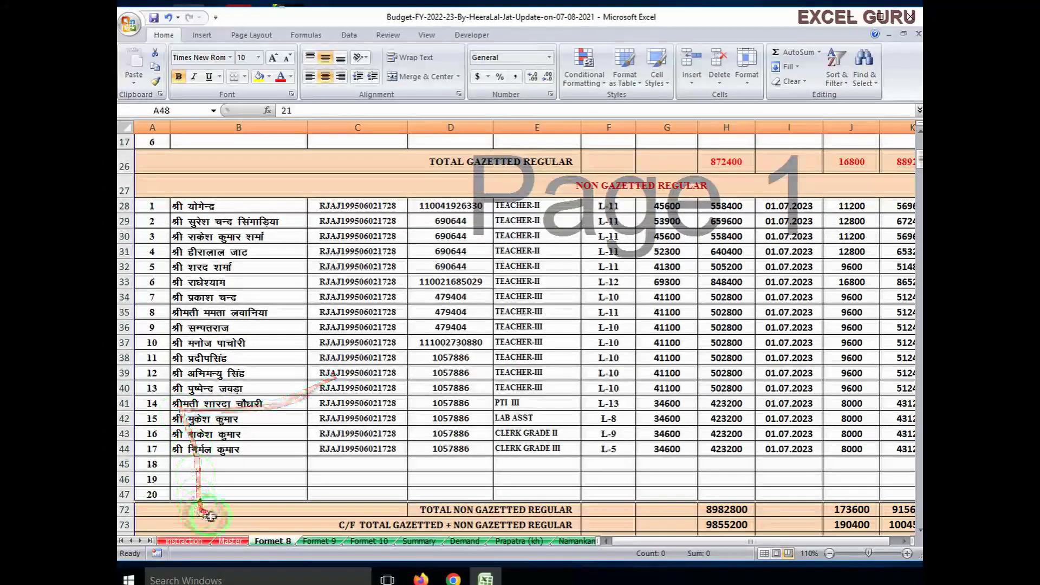
# Step: Unhide rows 48 to 71 by selecting rows 47 through 72
pyautogui.scroll(-3, 234, 478)
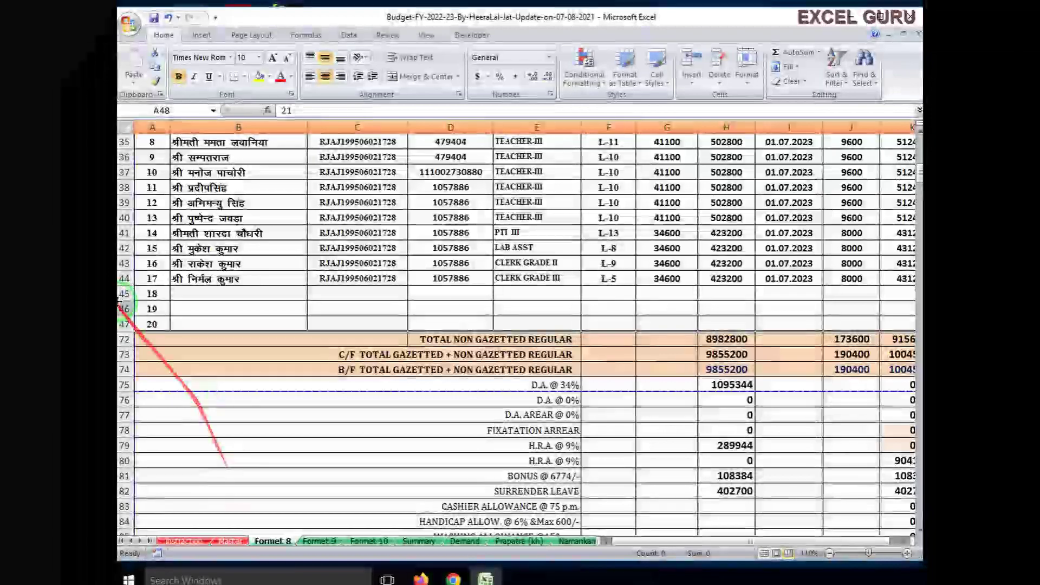
pyautogui.moveTo(124, 323); pyautogui.dragTo(124, 339)
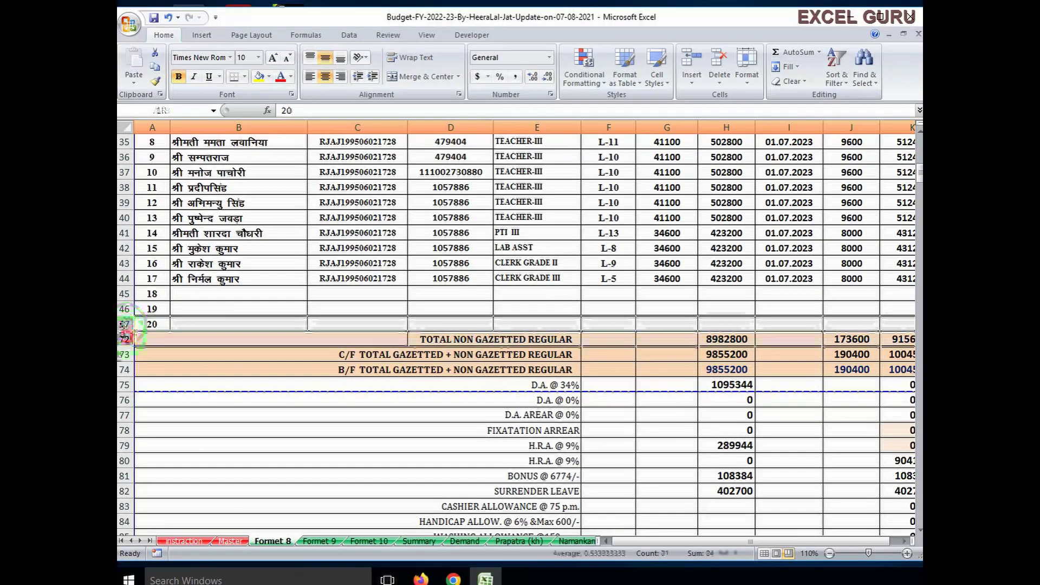
pyautogui.rightClick(124, 339)
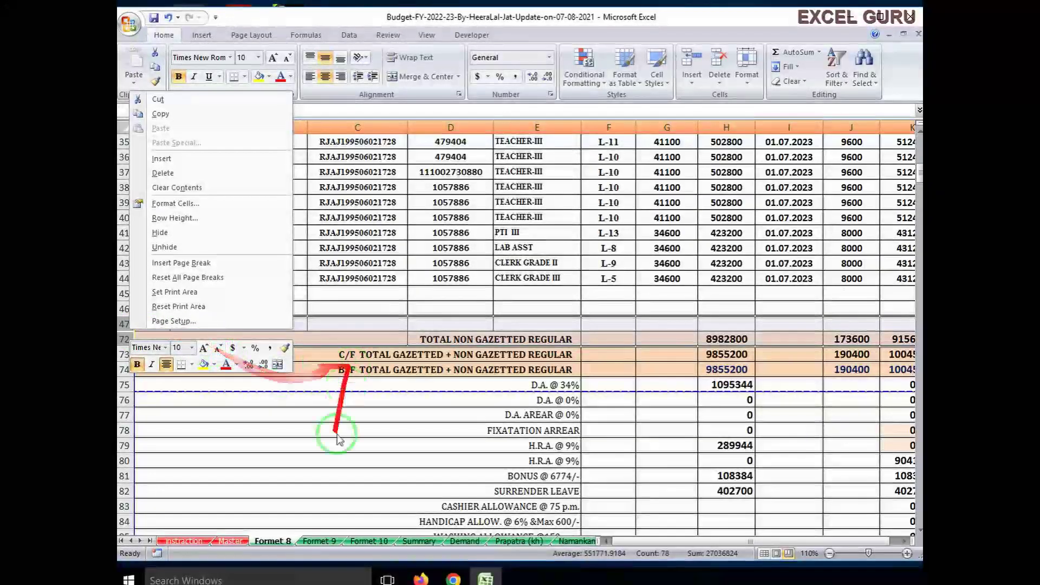
pyautogui.click(296, 438)
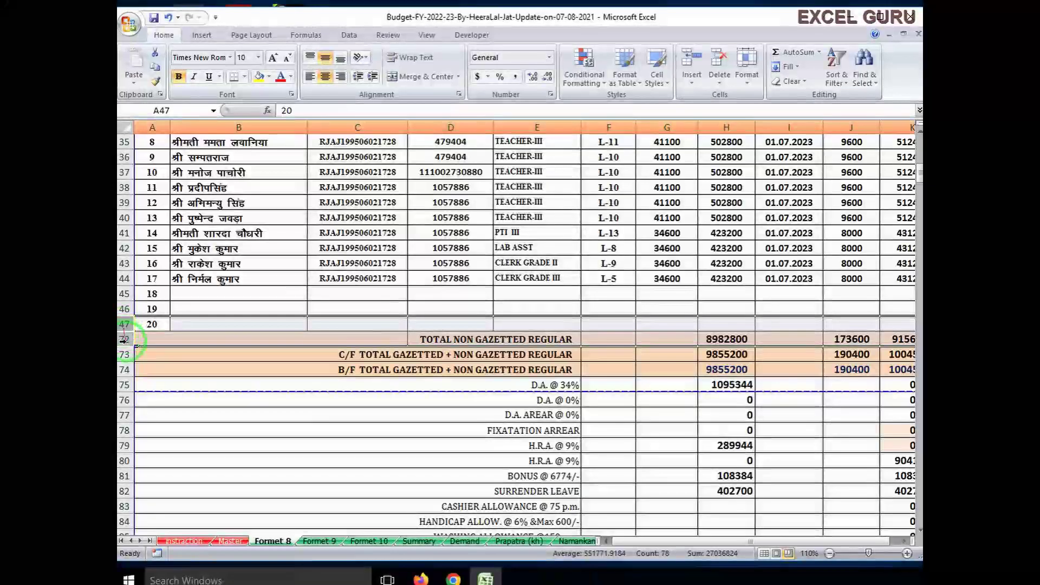
pyautogui.click(178, 414)
pyautogui.moveTo(124, 324); pyautogui.dragTo(124, 336)
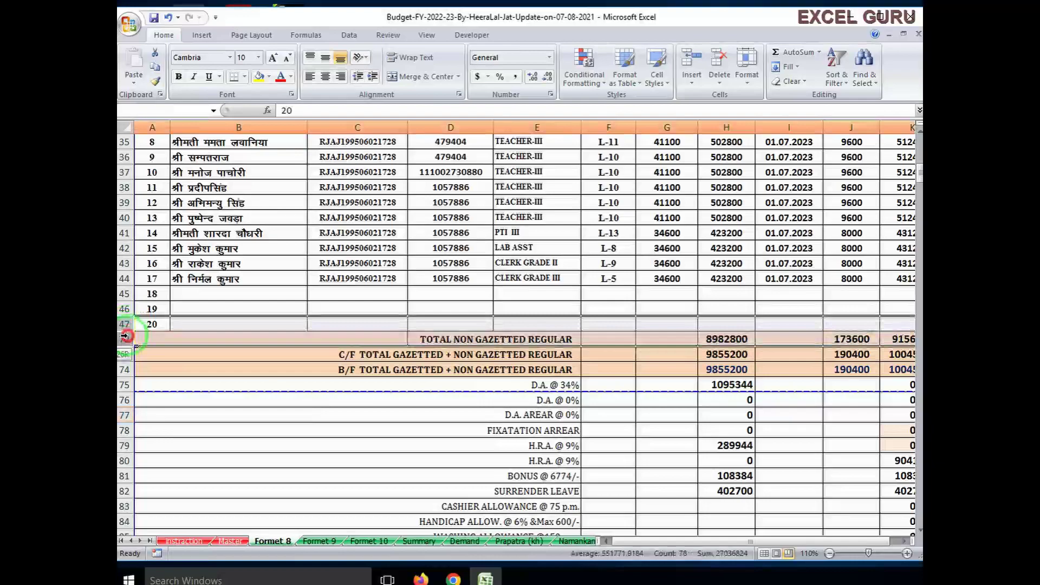
pyautogui.rightClick(130, 326)
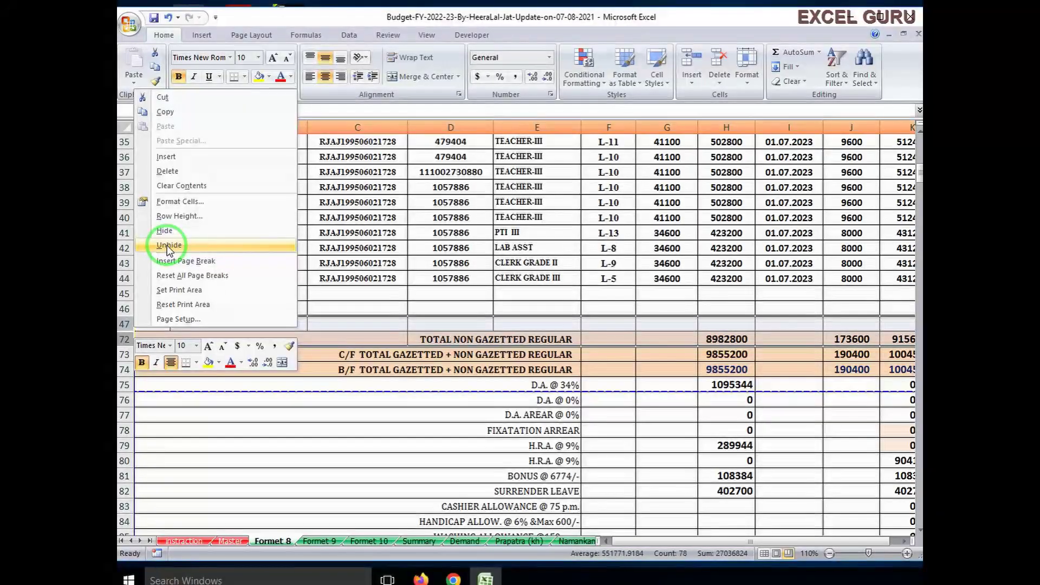
pyautogui.click(167, 245)
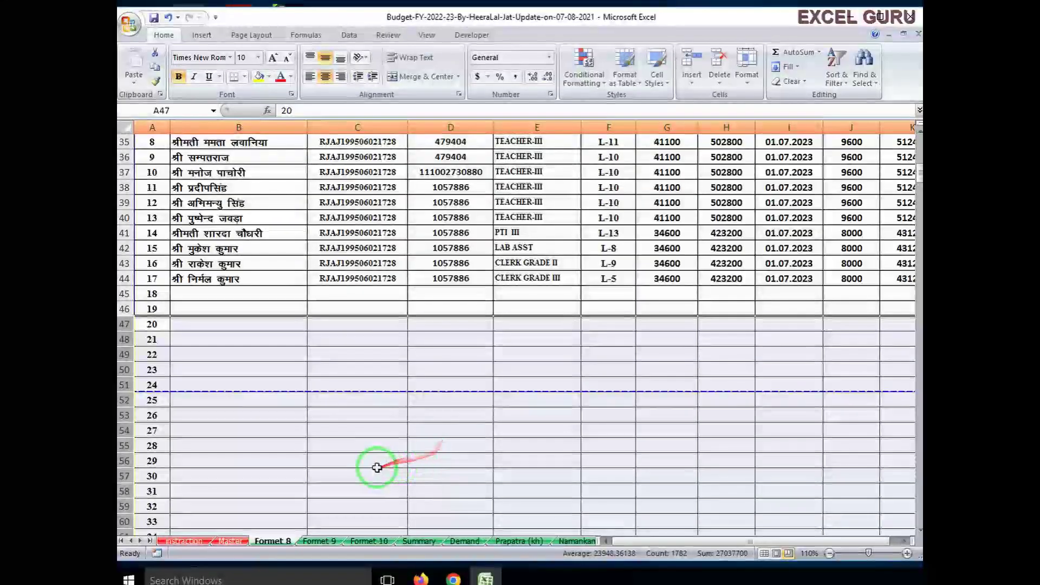
# Step: Scroll through the salary totals and return to the table's first page
pyautogui.scroll(-4, 377, 467)
pyautogui.scroll(-3, 382, 469)
pyautogui.scroll(-2, 373, 442)
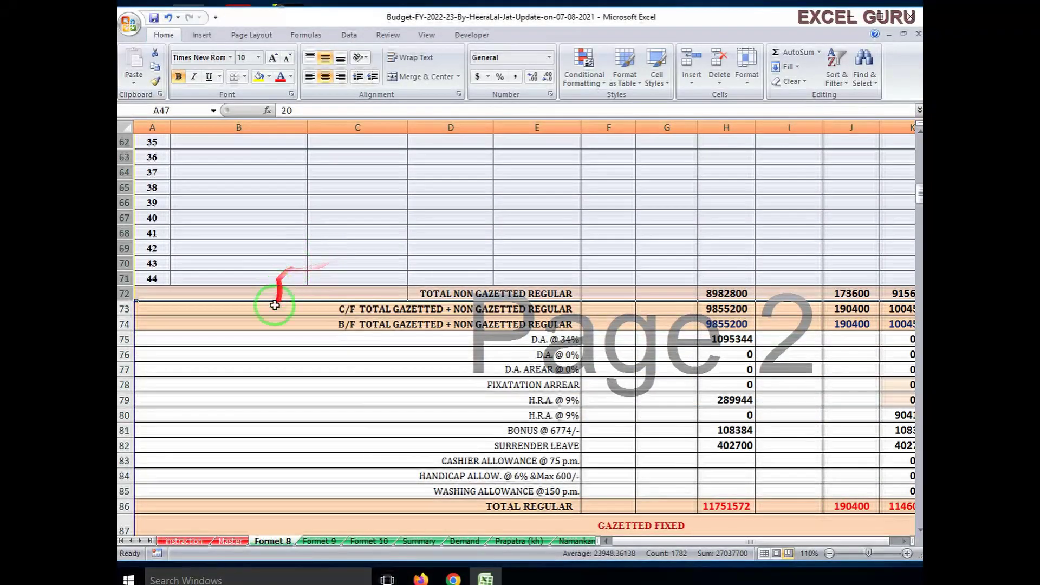
pyautogui.click(323, 542)
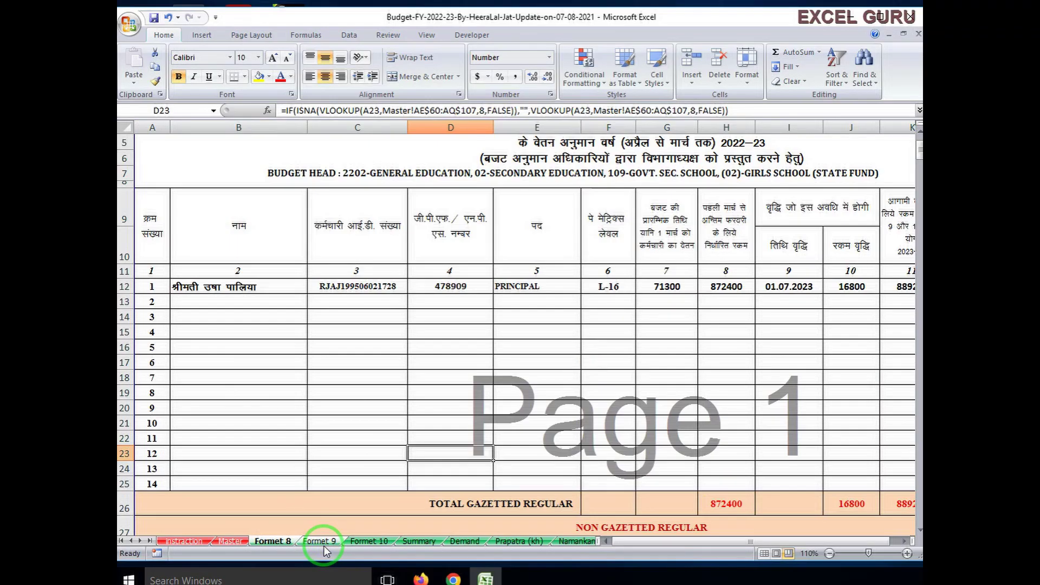
# Step: Switch to Formet 9 and scroll across its year columns D–P and back
pyautogui.click(323, 542)
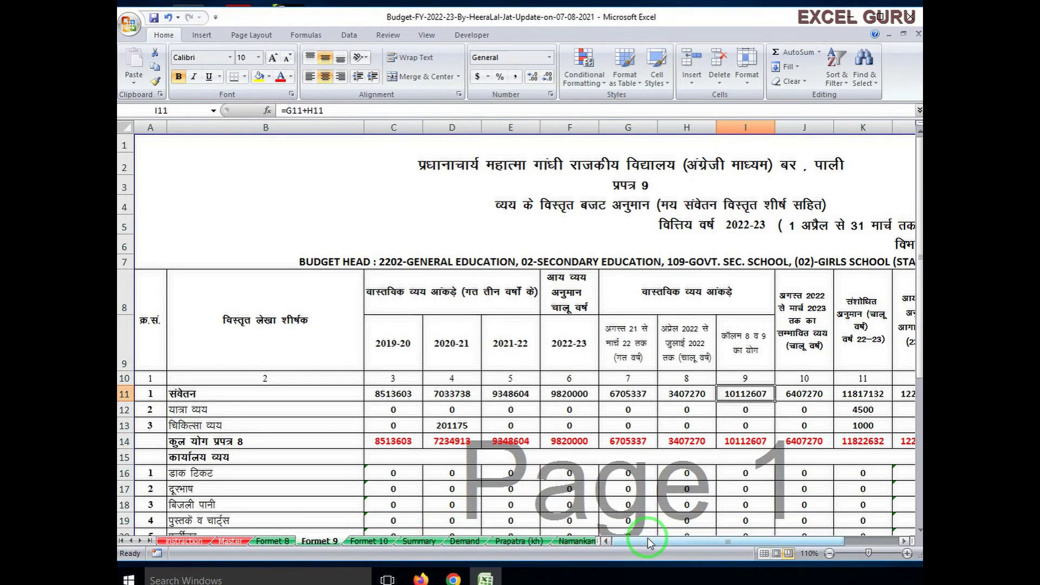
pyautogui.moveTo(649, 542); pyautogui.dragTo(709, 539)
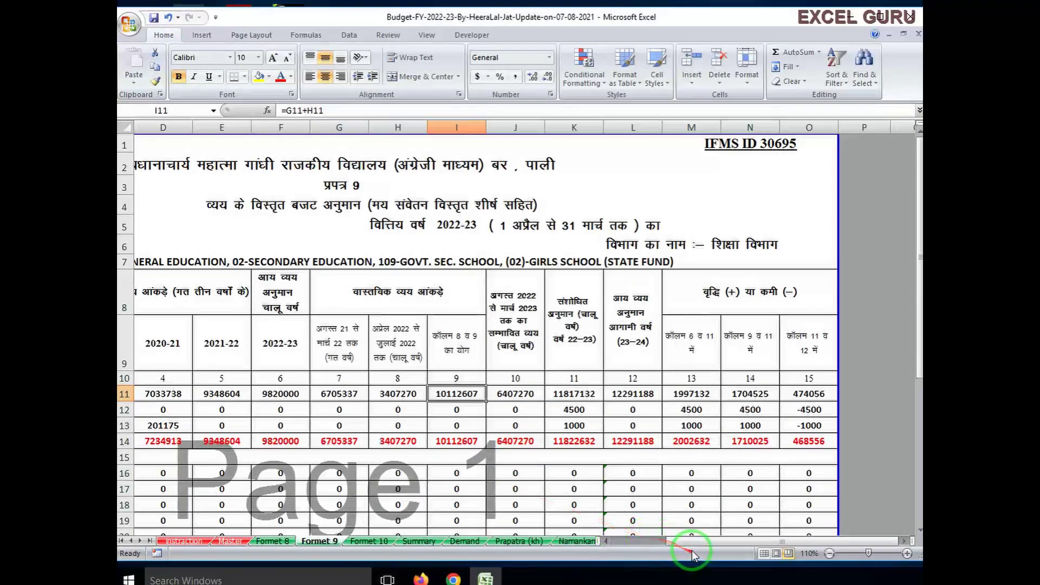
pyautogui.moveTo(688, 543); pyautogui.dragTo(660, 547)
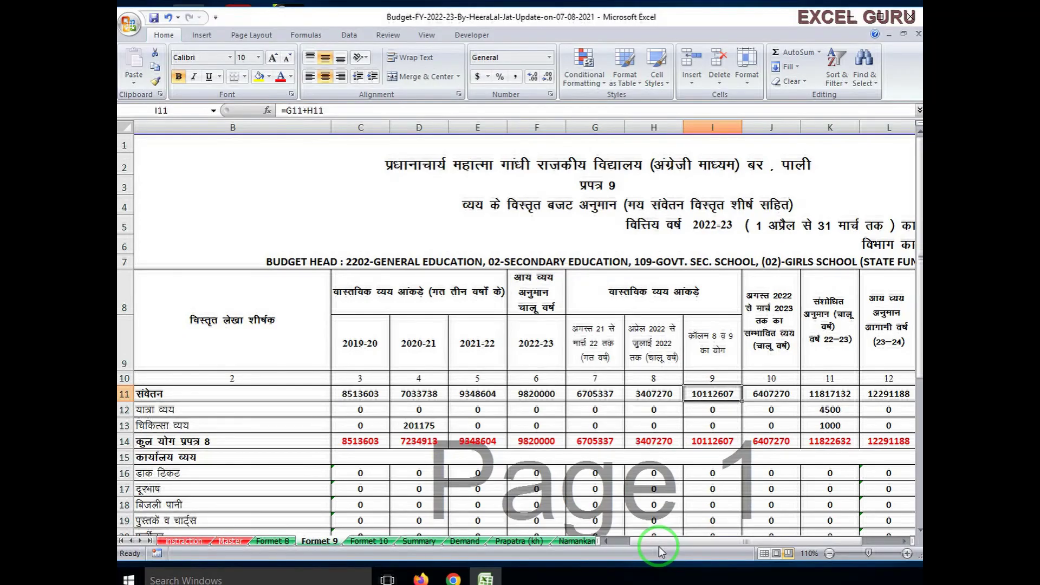
# Step: View the Formet 10, Summary and Demand sheets, scrolling down the Demand sheet
pyautogui.click(367, 540)
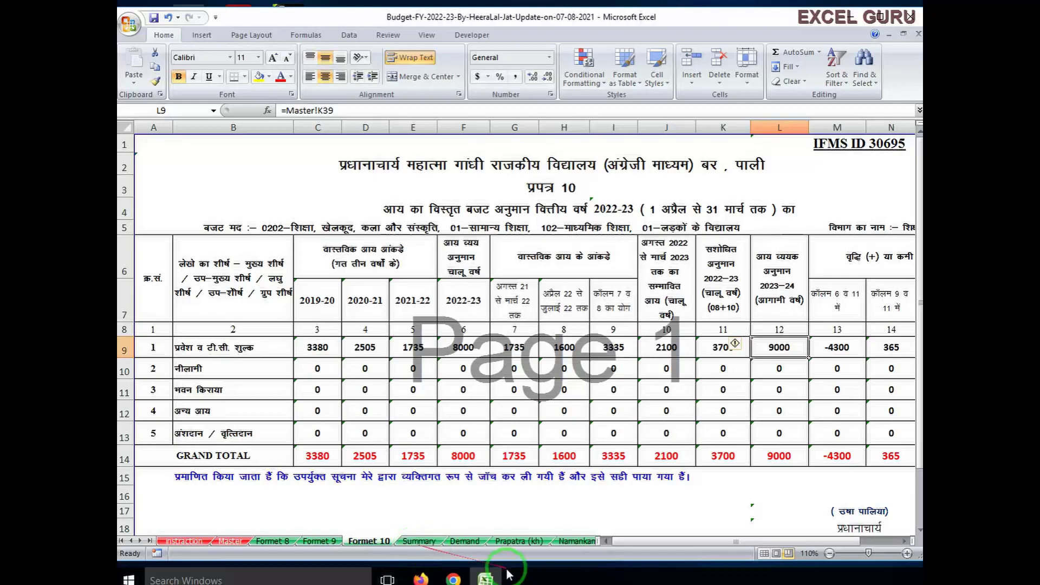
pyautogui.click(417, 541)
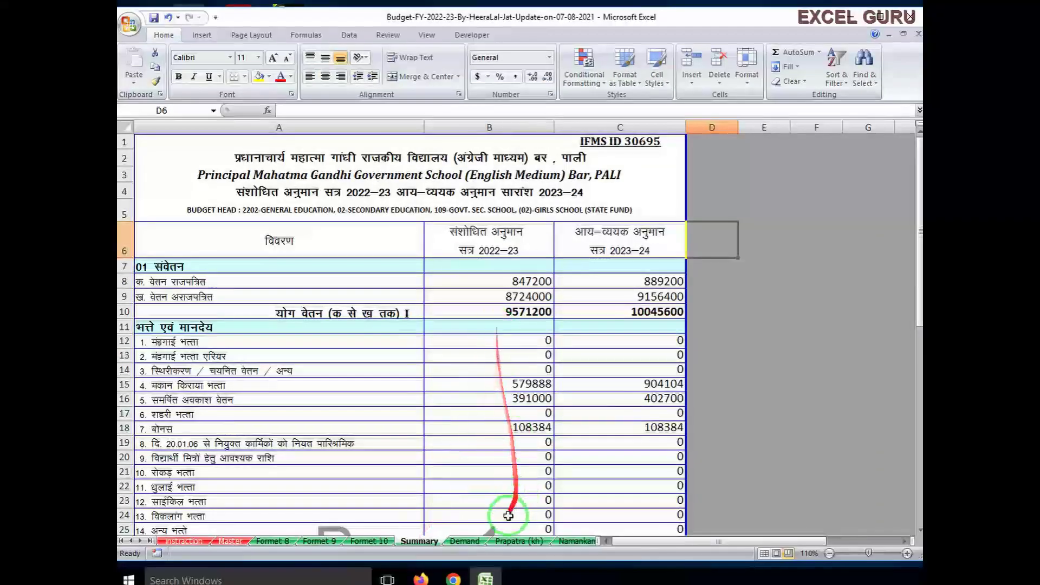
pyautogui.click(464, 541)
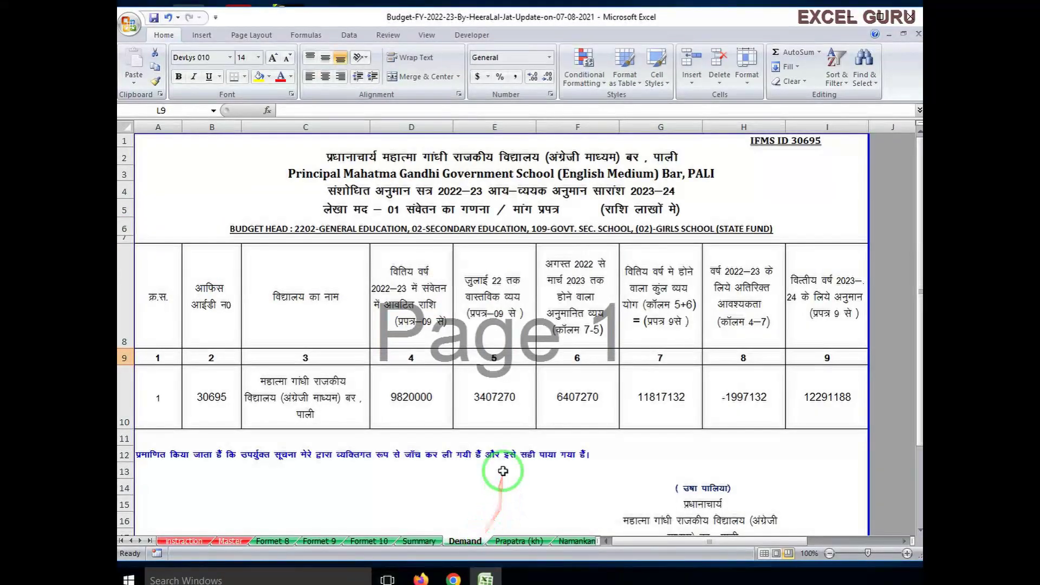
pyautogui.scroll(-1, 502, 471)
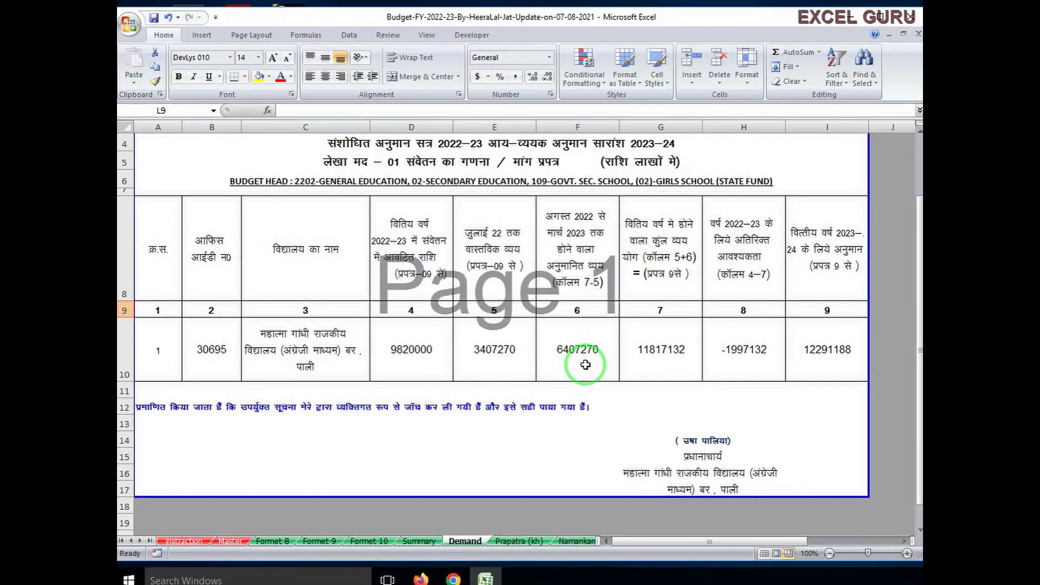
# Step: Page through the sheets from Prapatra (kh), Namankan and Format 1A–1C to PL Encash, DA AREAR and Liveries
pyautogui.click(575, 541)
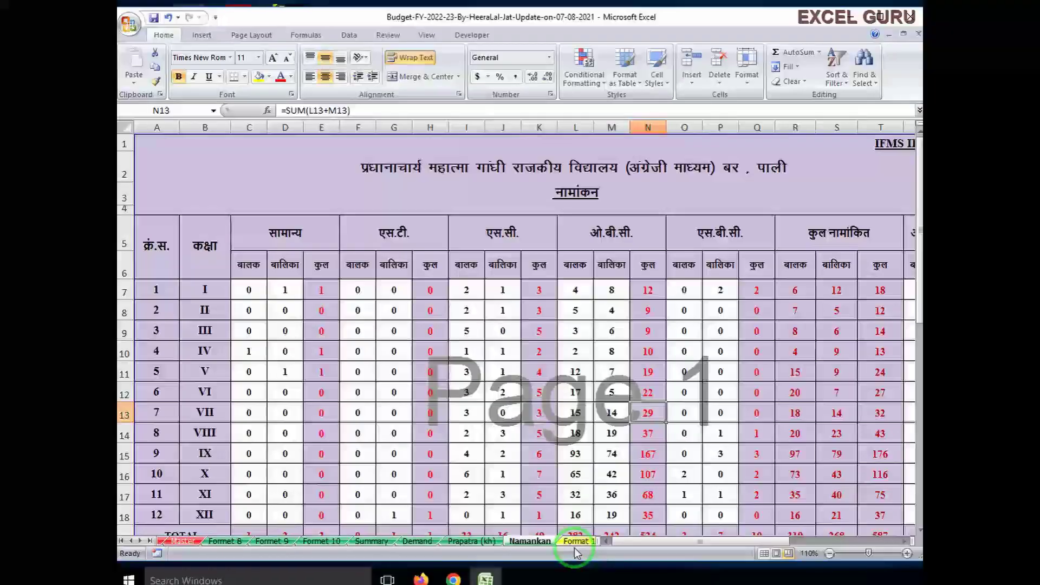
pyautogui.click(576, 547)
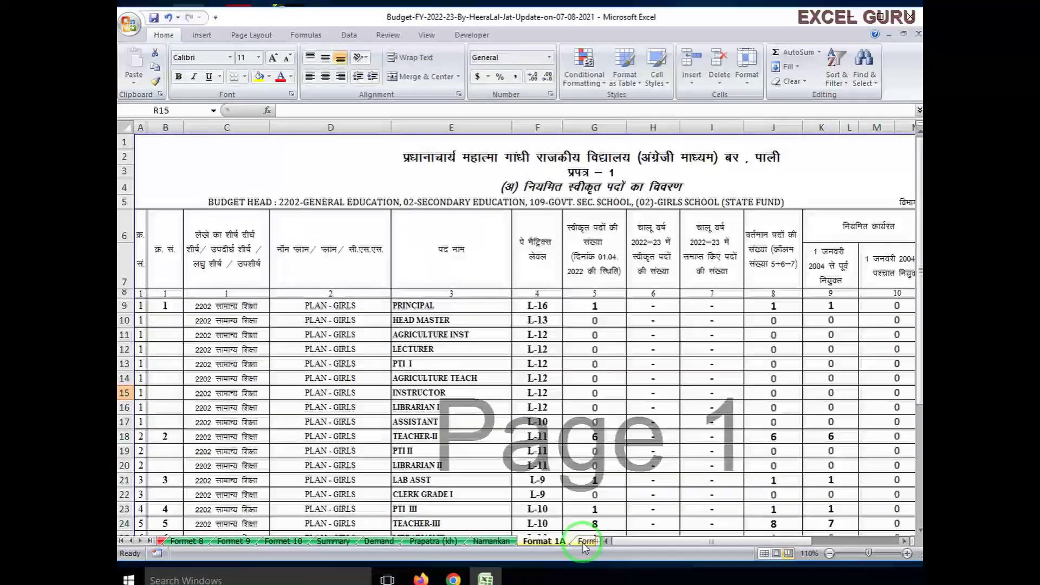
pyautogui.click(583, 542)
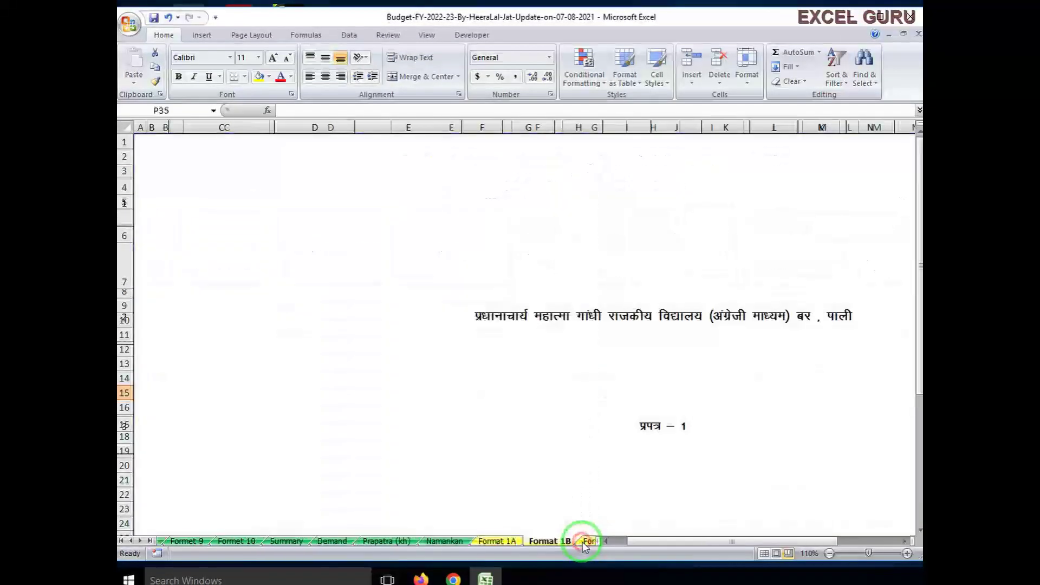
pyautogui.click(583, 541)
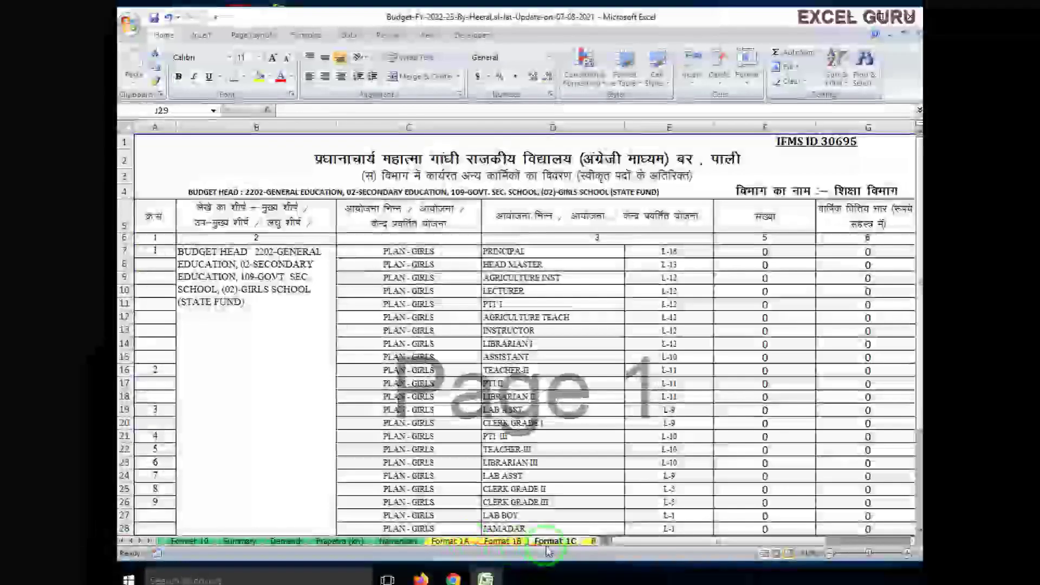
pyautogui.click(587, 542)
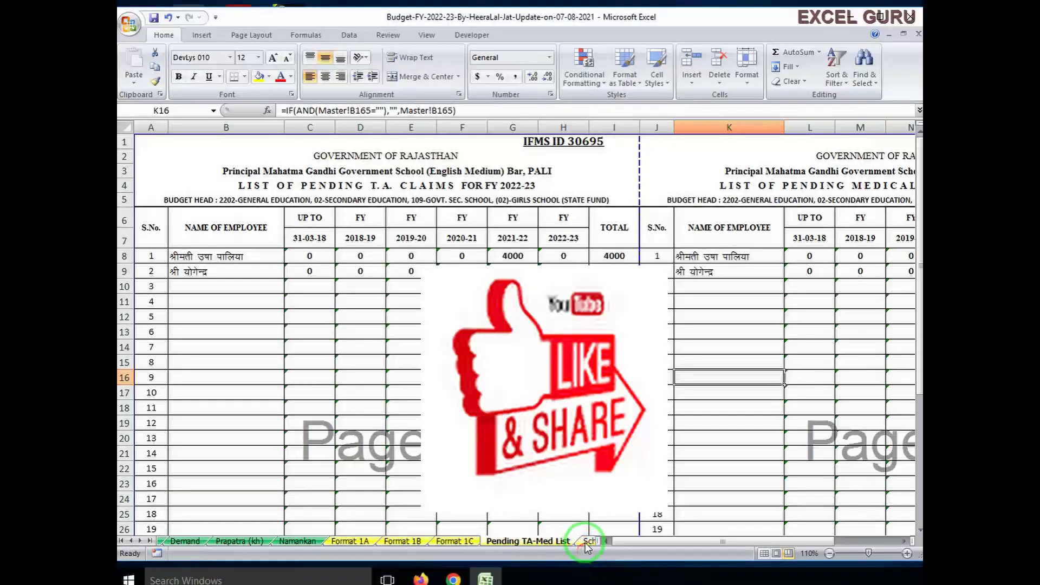
pyautogui.click(588, 541)
pyautogui.click(592, 542)
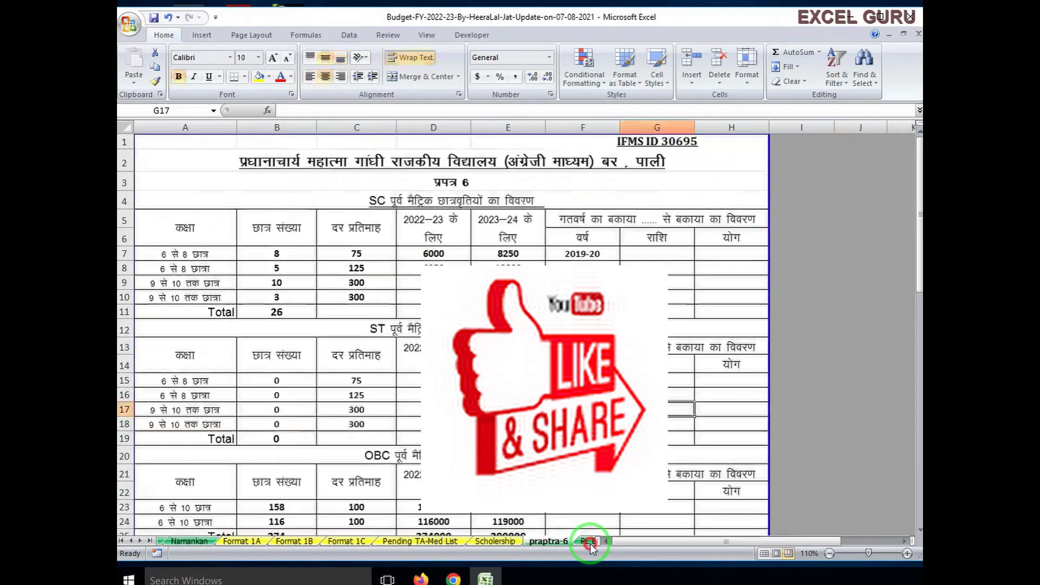
pyautogui.click(584, 542)
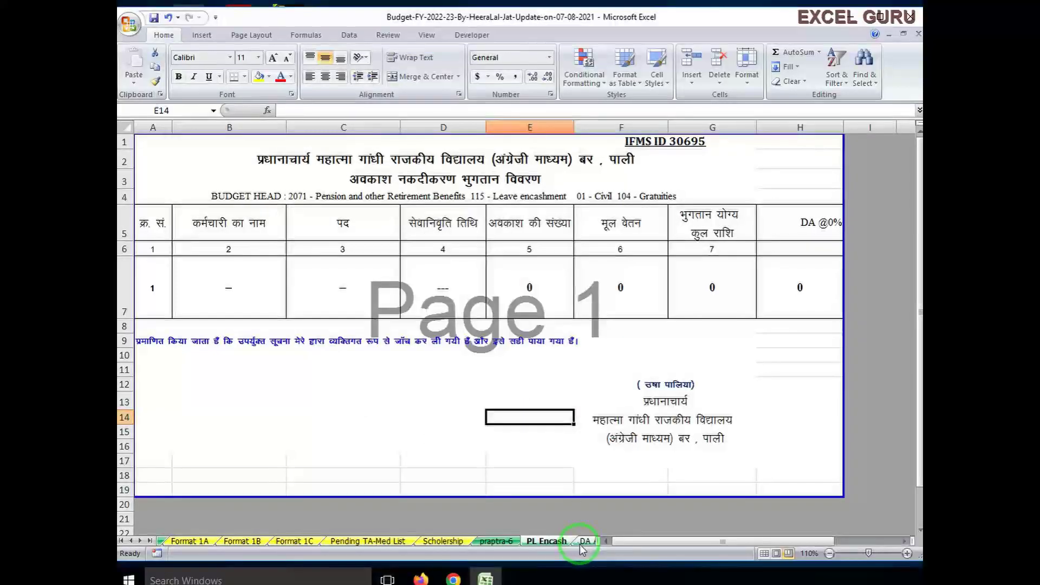
pyautogui.click(584, 541)
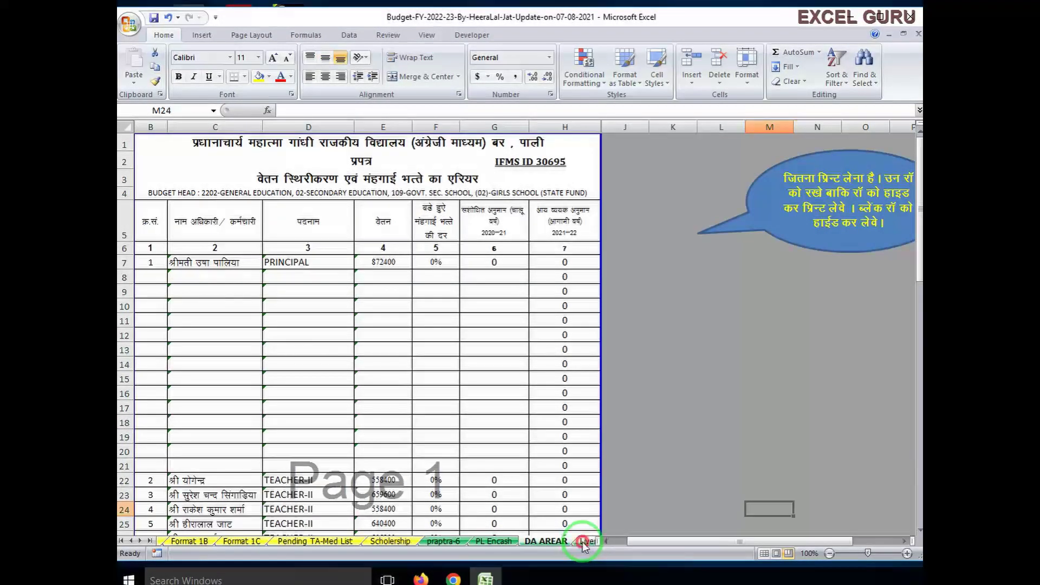
pyautogui.click(584, 541)
# Step: Continue through Fix Pay, Sanvida, Income, Vardi, 7th pay arrear, vidhyarthimitra, GA1 and GA2 to GA3
pyautogui.click(574, 542)
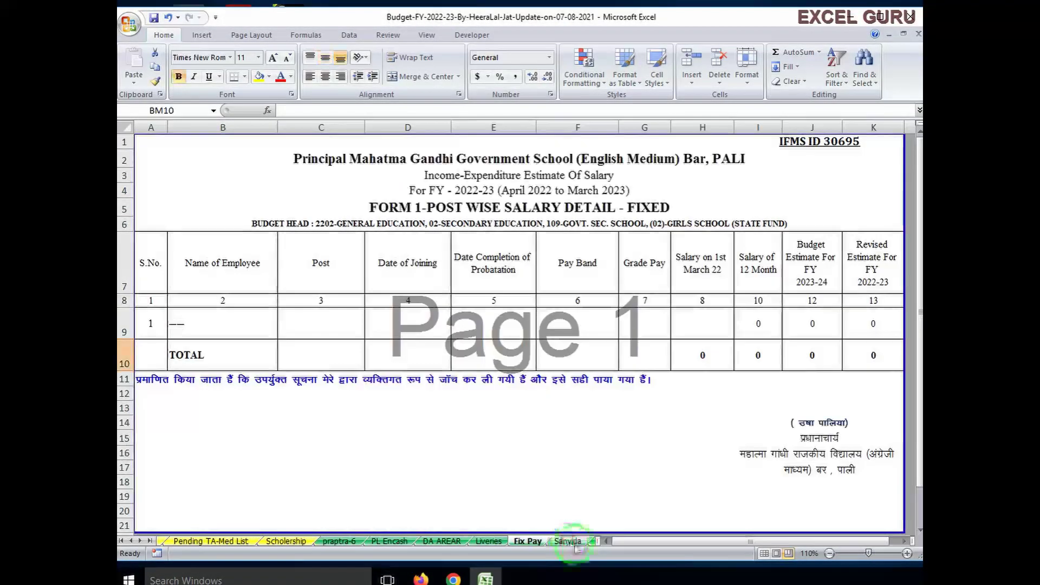
pyautogui.click(569, 541)
pyautogui.click(523, 542)
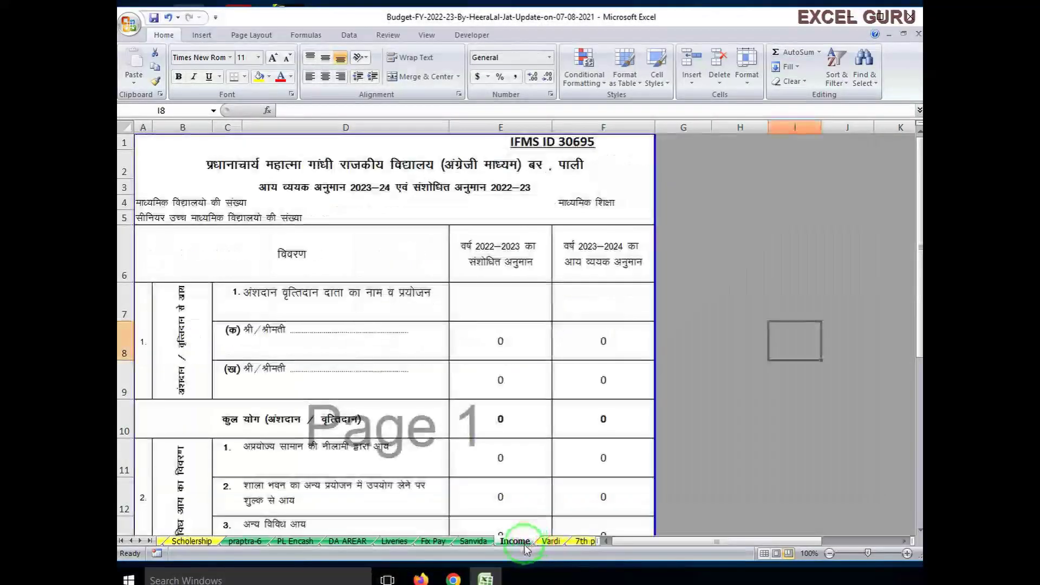
pyautogui.click(551, 542)
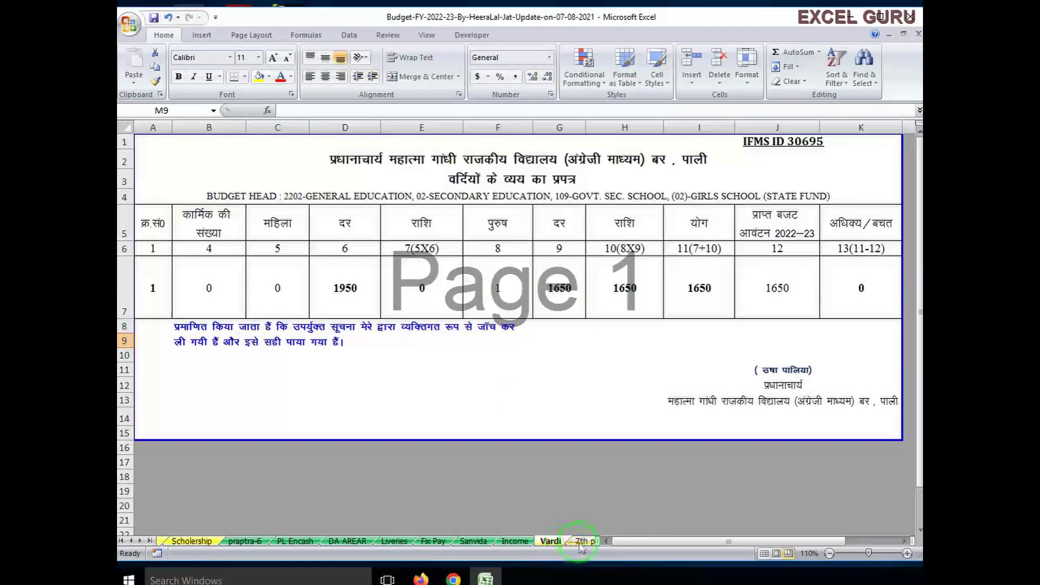
pyautogui.click(580, 542)
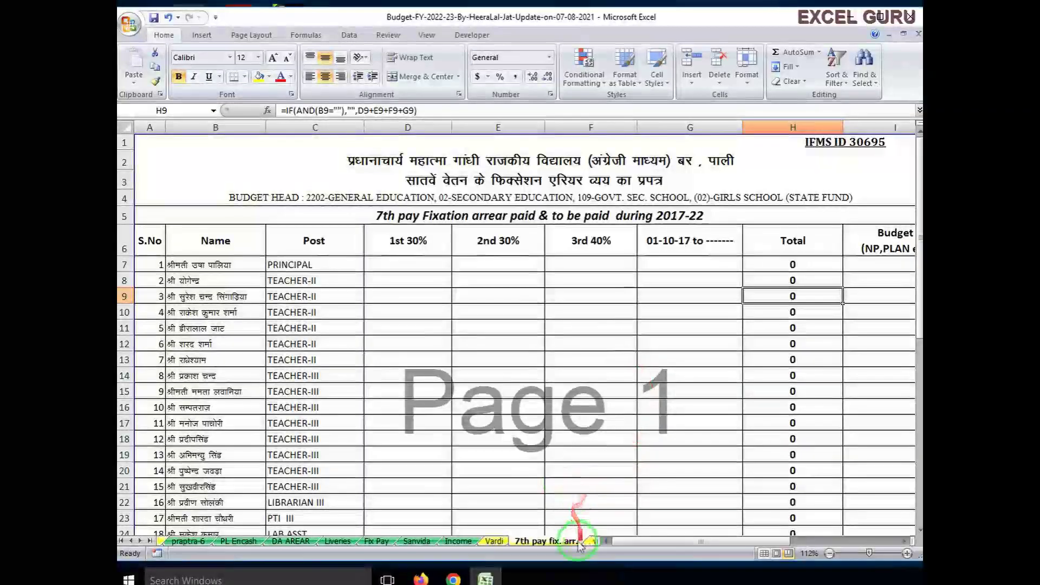
pyautogui.click(589, 541)
pyautogui.click(569, 541)
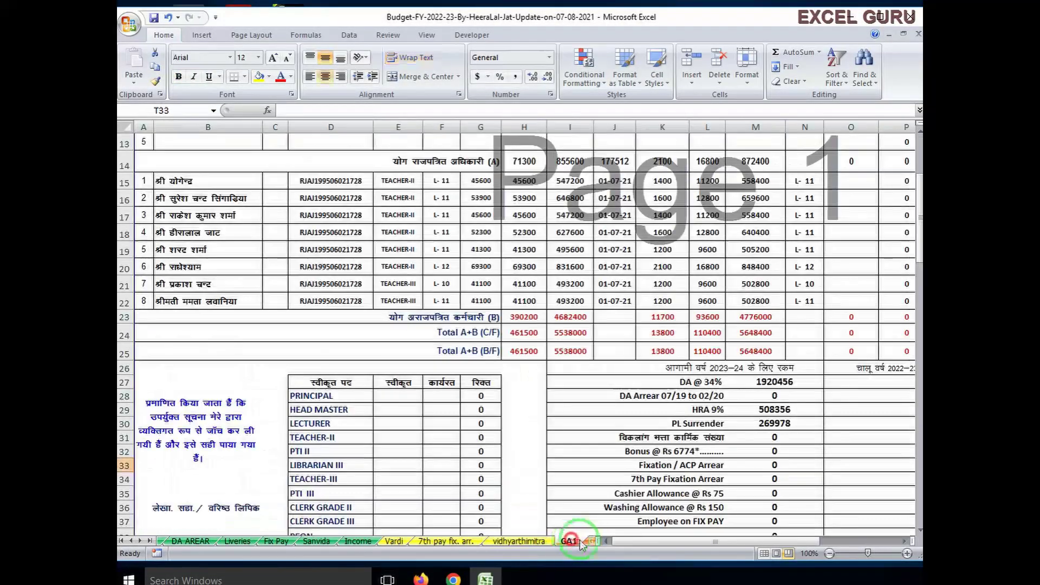
pyautogui.click(590, 541)
pyautogui.click(569, 542)
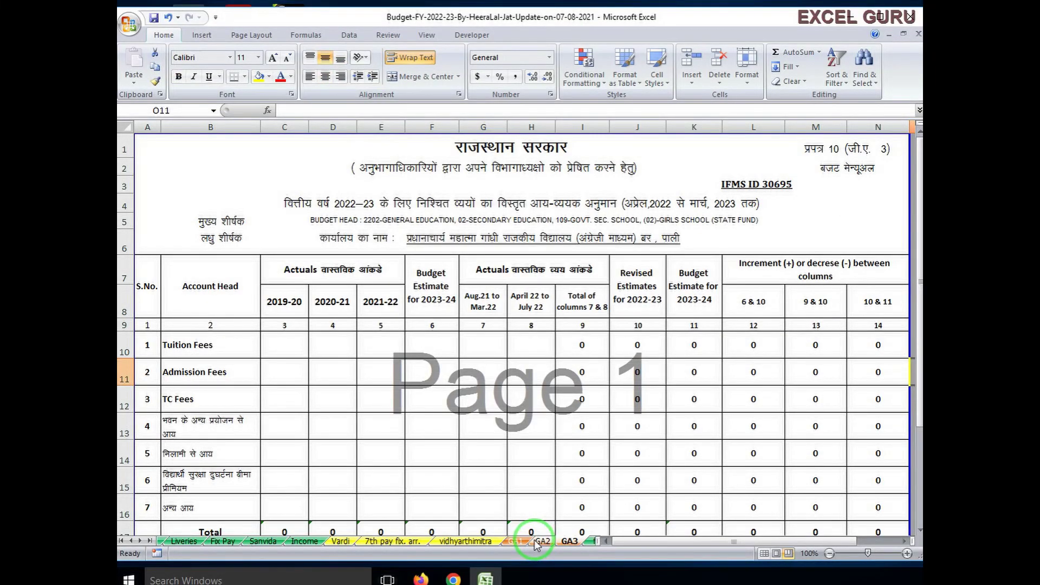
# Step: Read the forwarding letter's enclosure list down to the principal's signature block
pyautogui.click(589, 542)
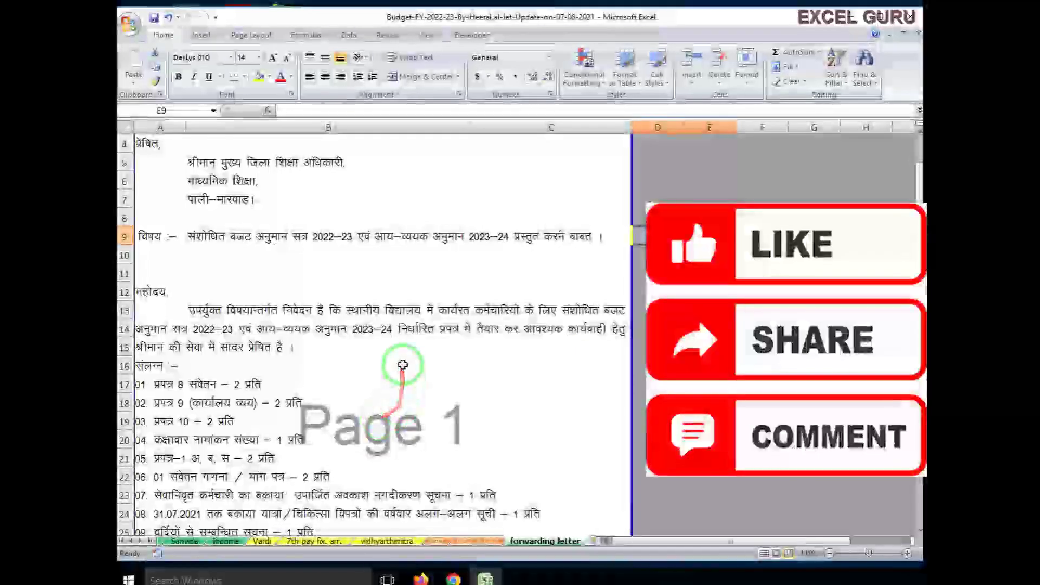
pyautogui.scroll(-2, 352, 356)
pyautogui.scroll(-3, 352, 357)
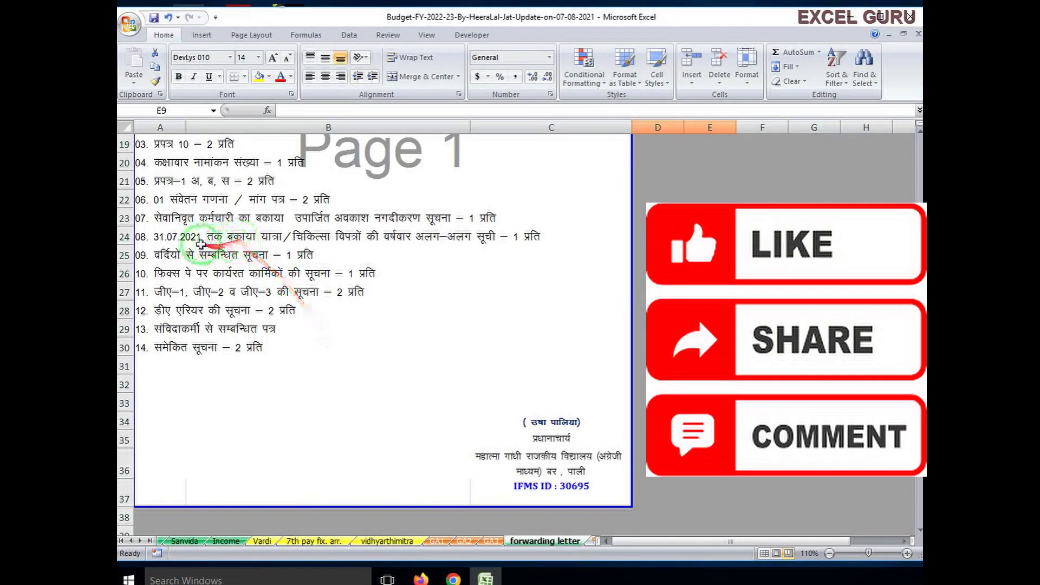
pyautogui.scroll(2, 321, 363)
pyautogui.scroll(-3, 321, 363)
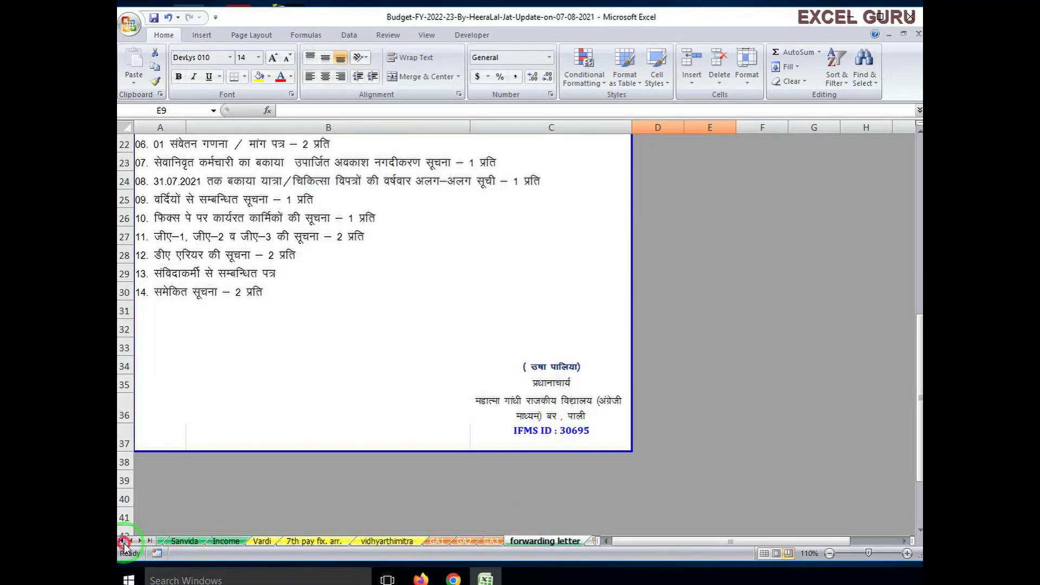
pyautogui.click(123, 541)
# Step: Show the Master sheet from cell A1, with office details and the actual expenditure table
pyautogui.click(226, 540)
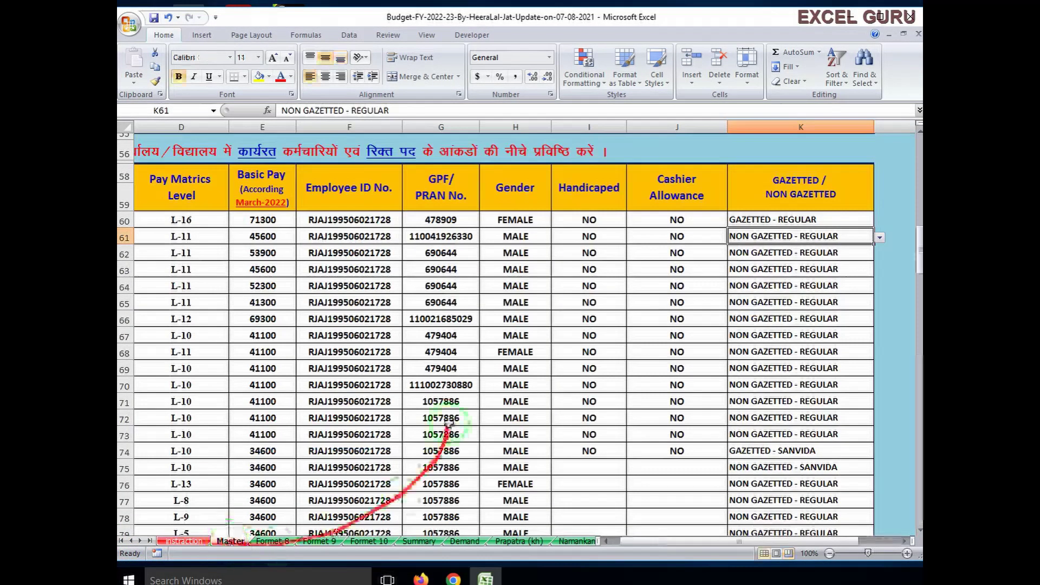
pyautogui.scroll(5, 421, 280)
pyautogui.scroll(3, 346, 279)
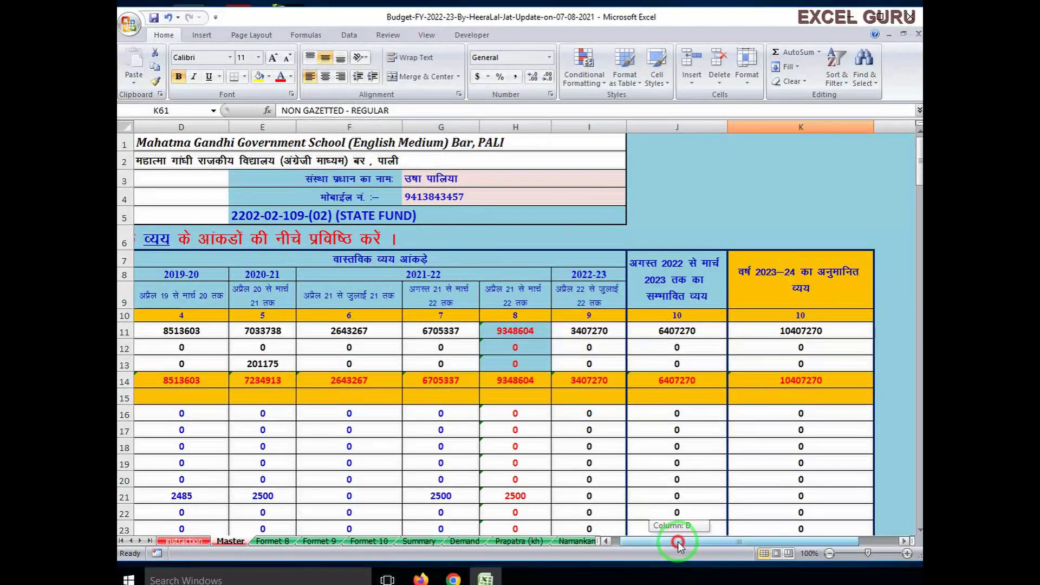
pyautogui.moveTo(673, 540); pyautogui.dragTo(658, 540)
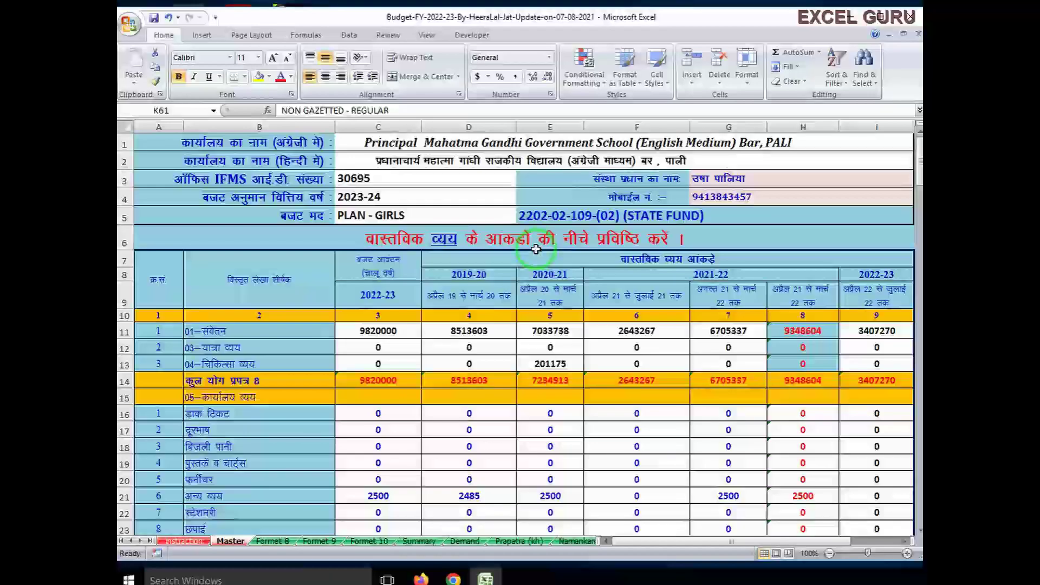